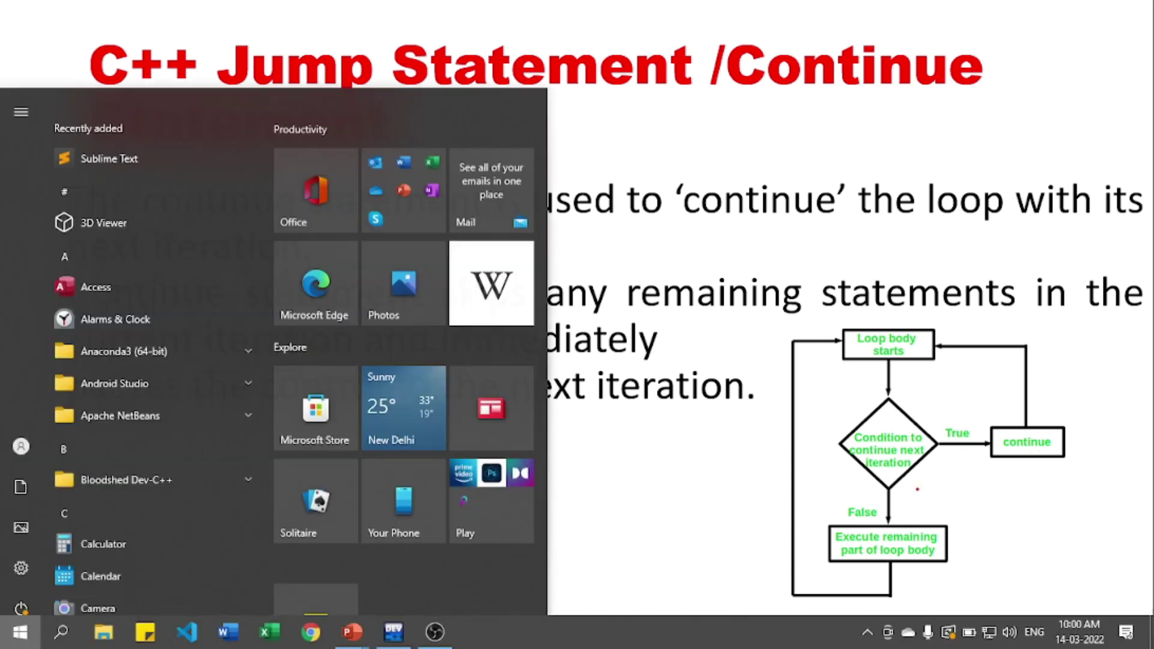
Step: Switch to Dev-C++ and create a new blank source file
{"action": "left_click", "coordinate": [393, 633]}
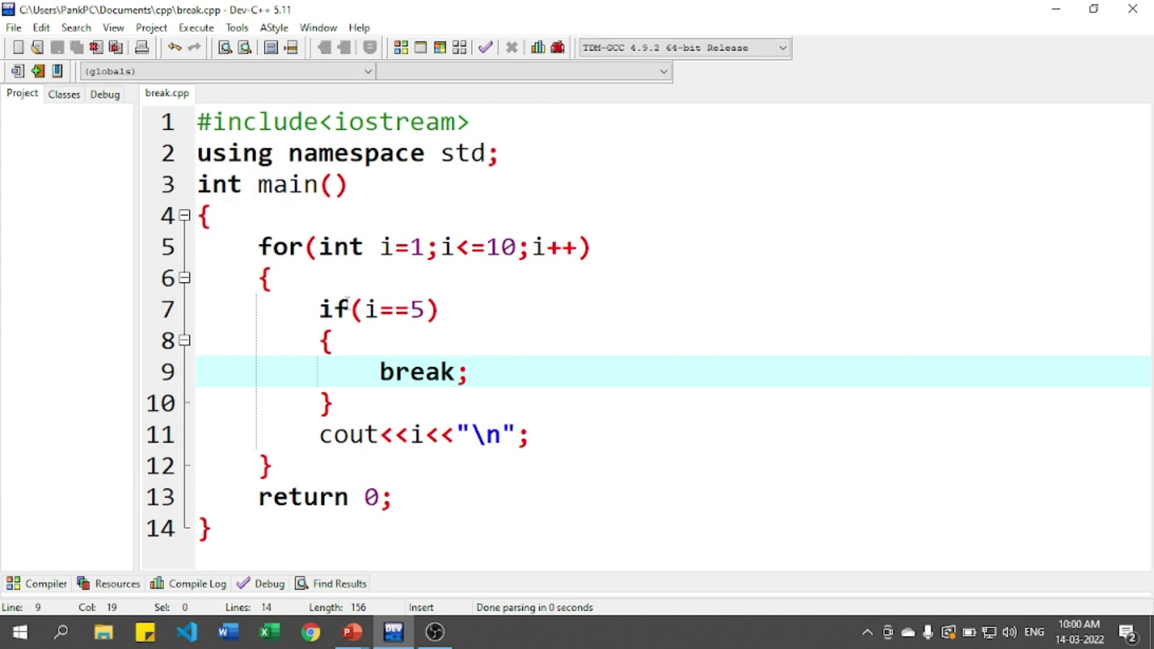
{"action": "left_click", "coordinate": [15, 29]}
{"action": "mouse_move", "coordinate": [32, 46]}
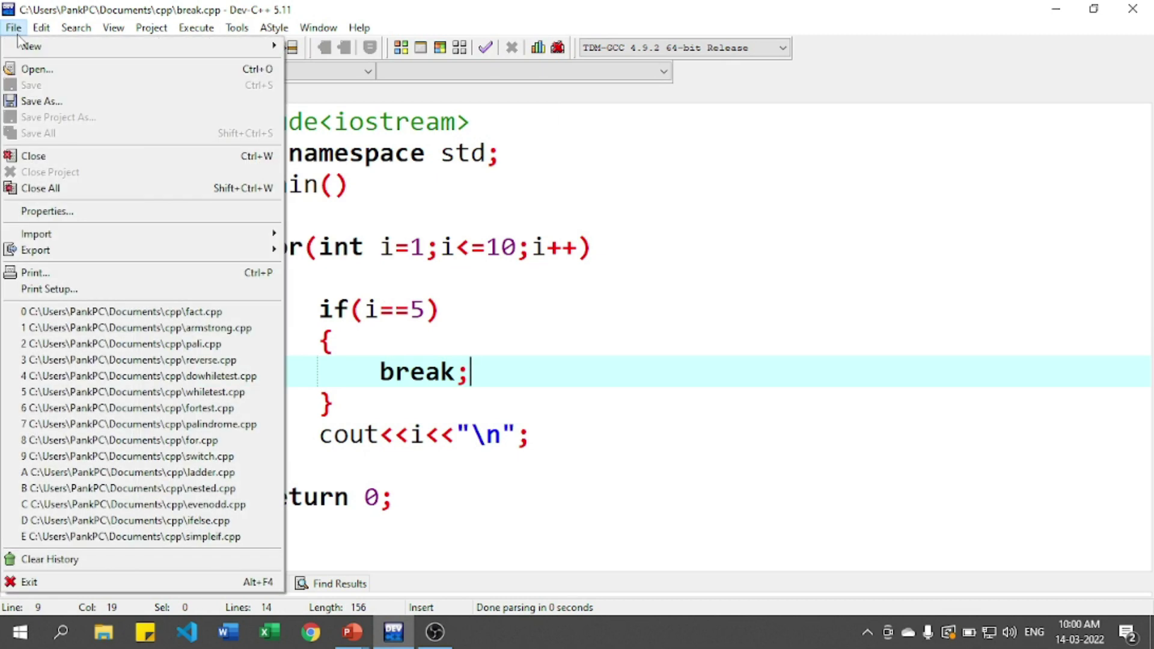
{"action": "left_click", "coordinate": [320, 49]}
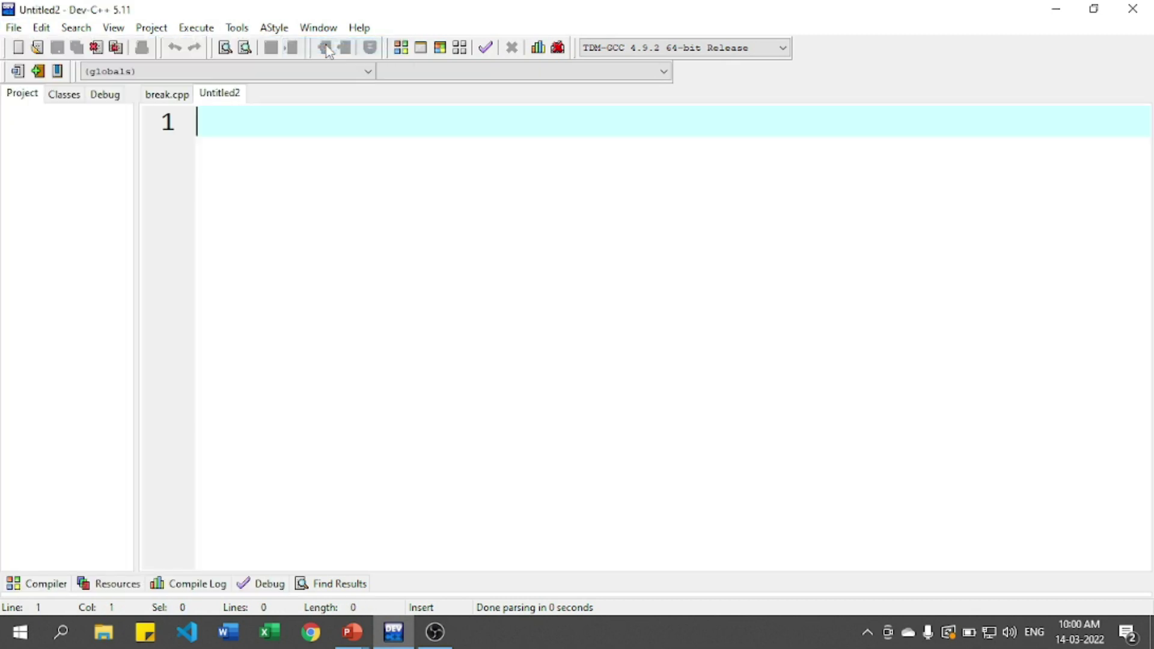
Step: Save the new file as continue.cpp via Save As
{"action": "left_click", "coordinate": [15, 28]}
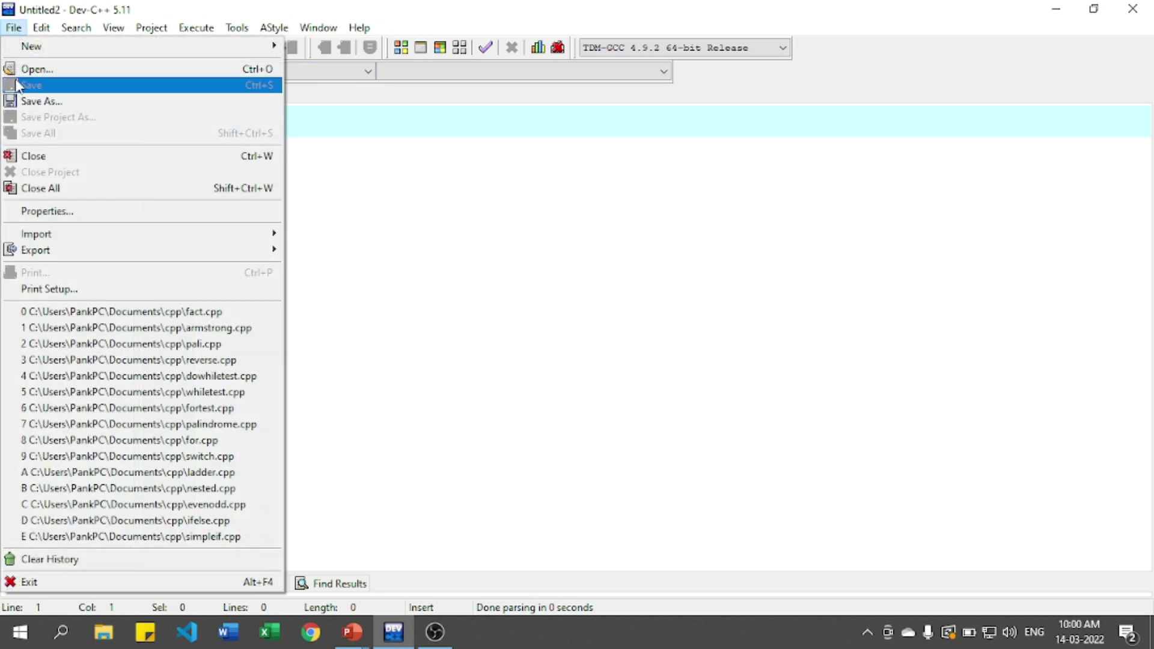
{"action": "left_click", "coordinate": [40, 102]}
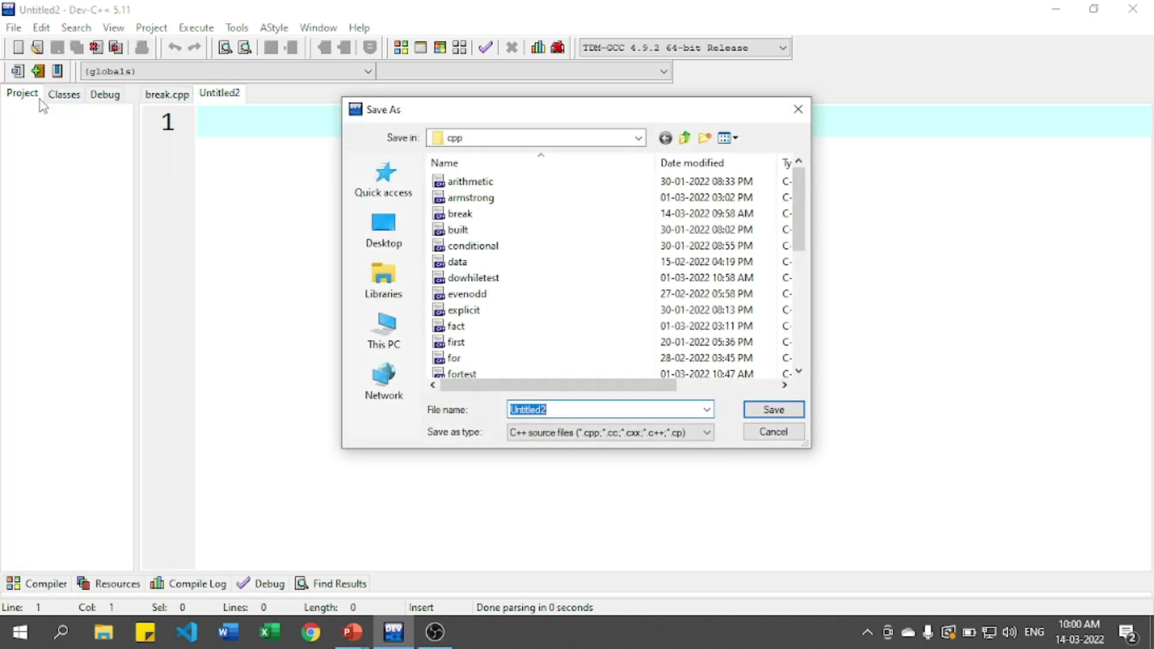
{"action": "type", "text": "continue.cpp"}
{"action": "key", "text": "Return"}
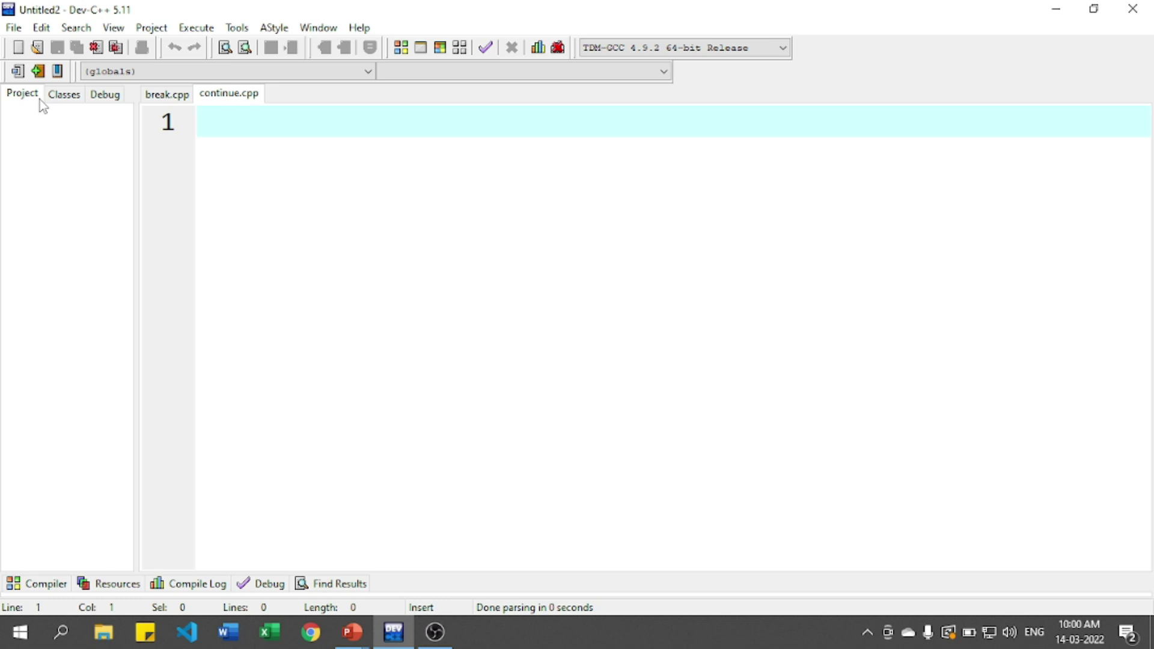
{"action": "type", "text": "#in"}
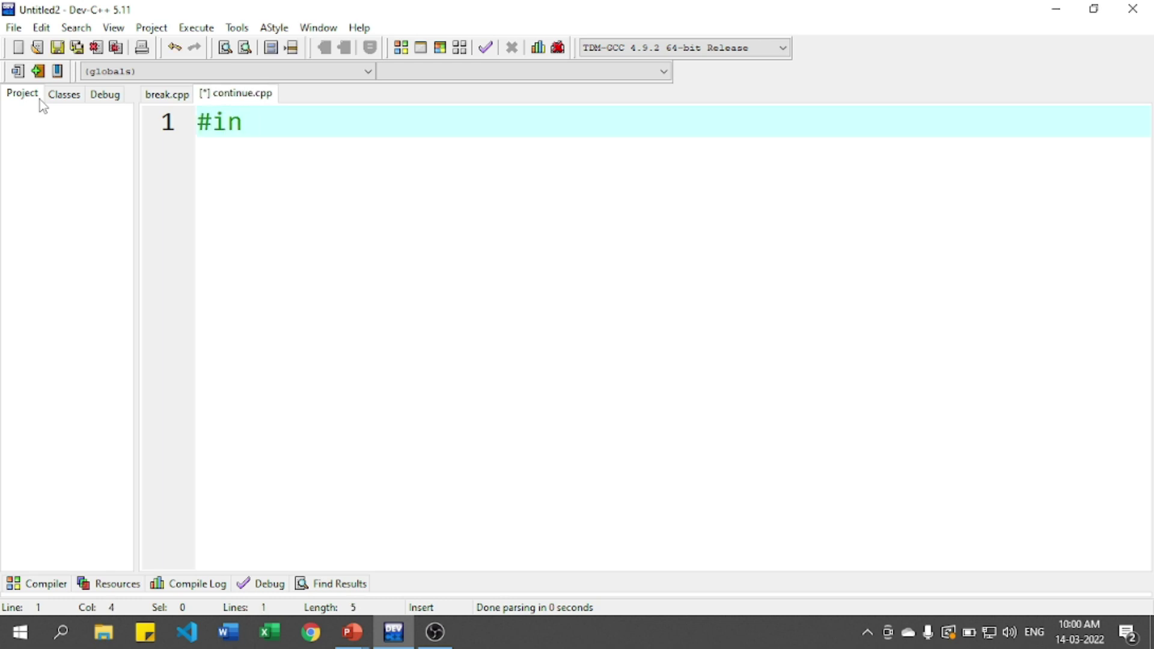
{"action": "type", "text": "clude<"}
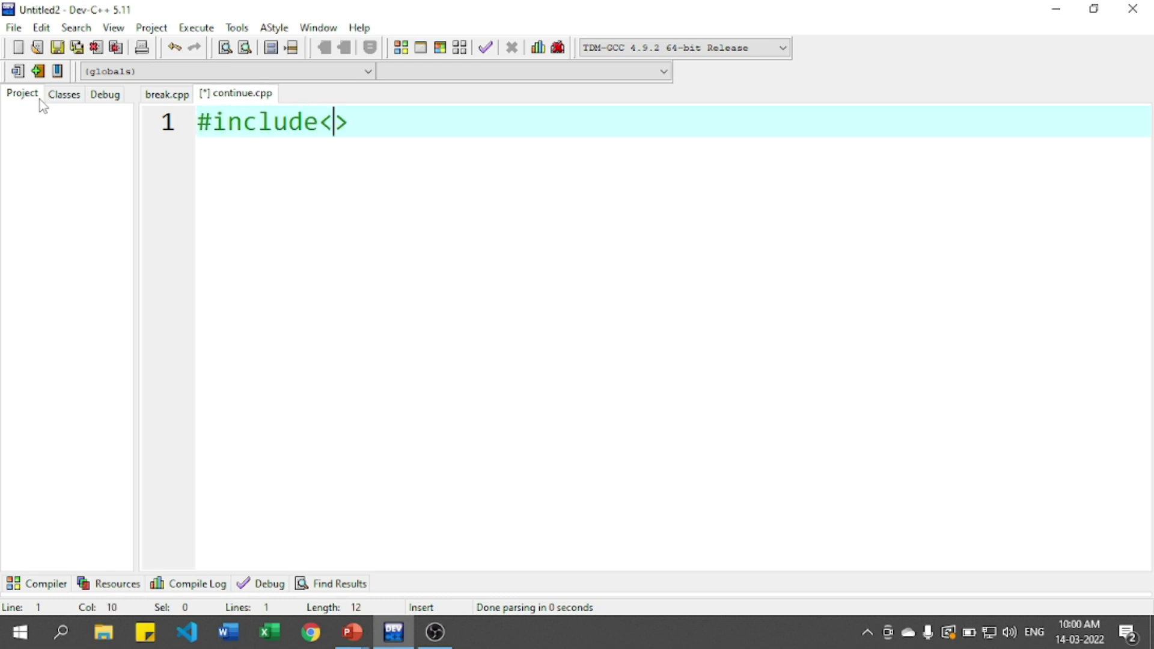
{"action": "type", "text": "io"}
{"action": "type", "text": "ste"}
Step: Write #include<iostream>, using namespace std; and an empty int main() with braces
{"action": "key", "text": "BackSpace"}
{"action": "type", "text": "re"}
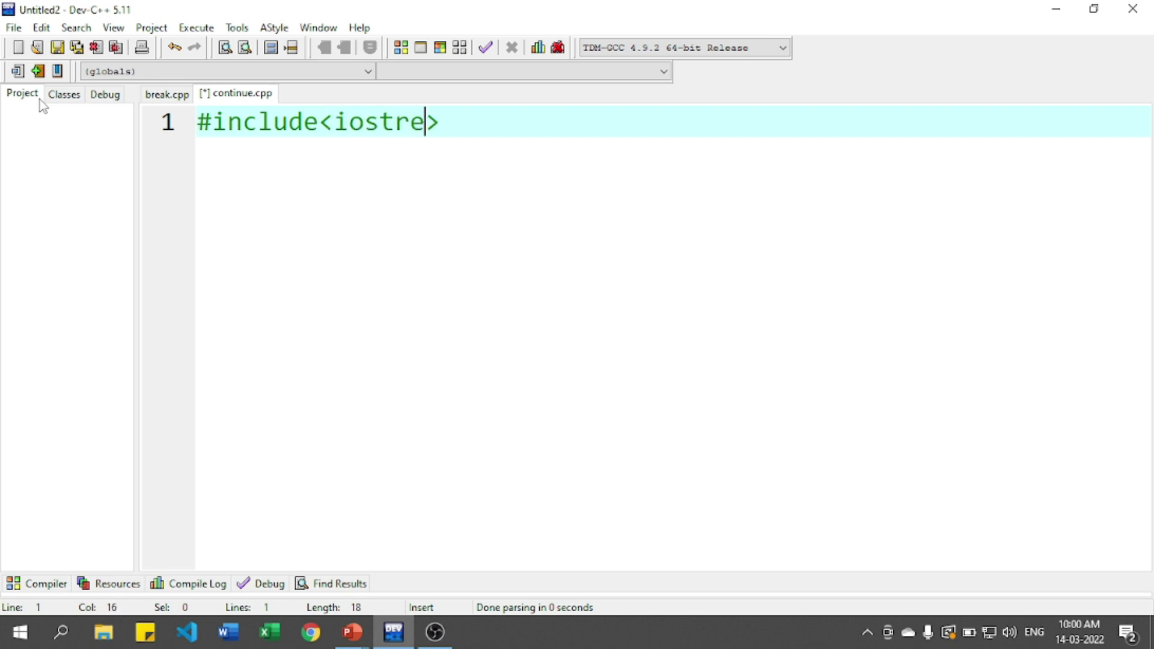
{"action": "type", "text": "am"}
{"action": "key", "text": "Return"}
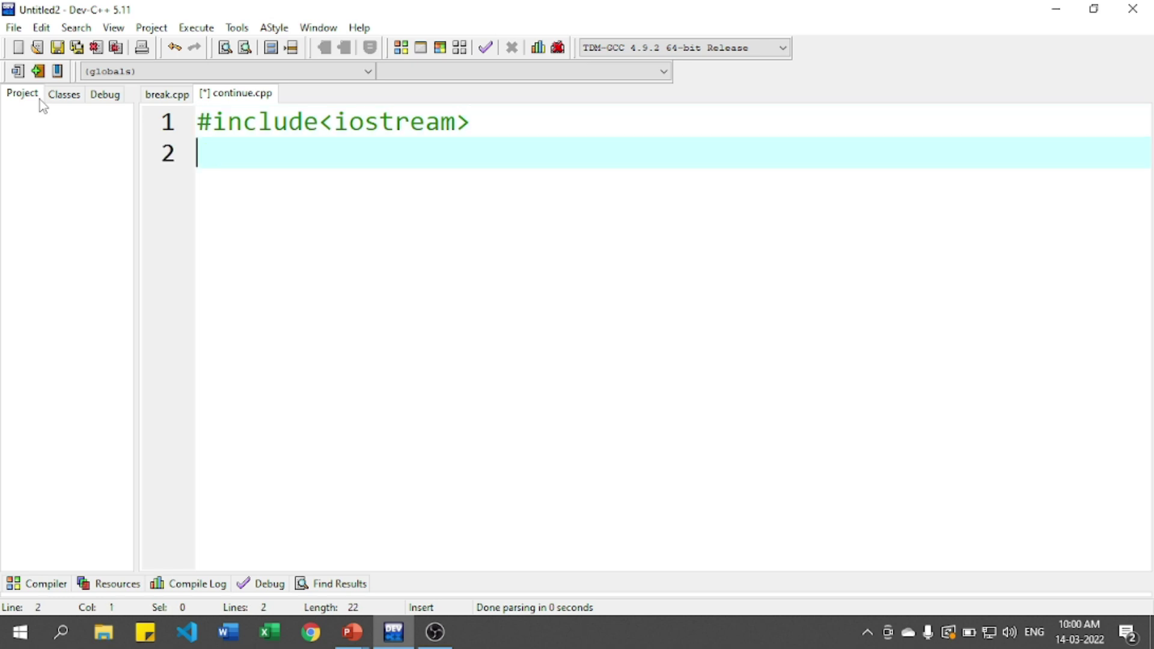
{"action": "type", "text": "using "}
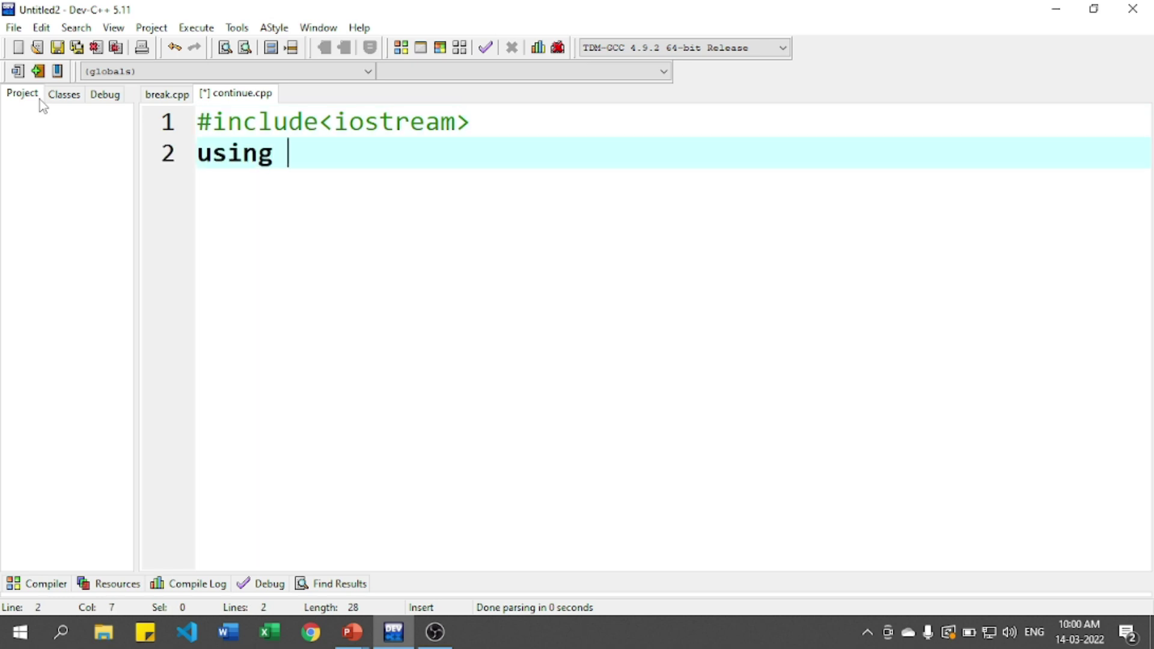
{"action": "type", "text": "names"}
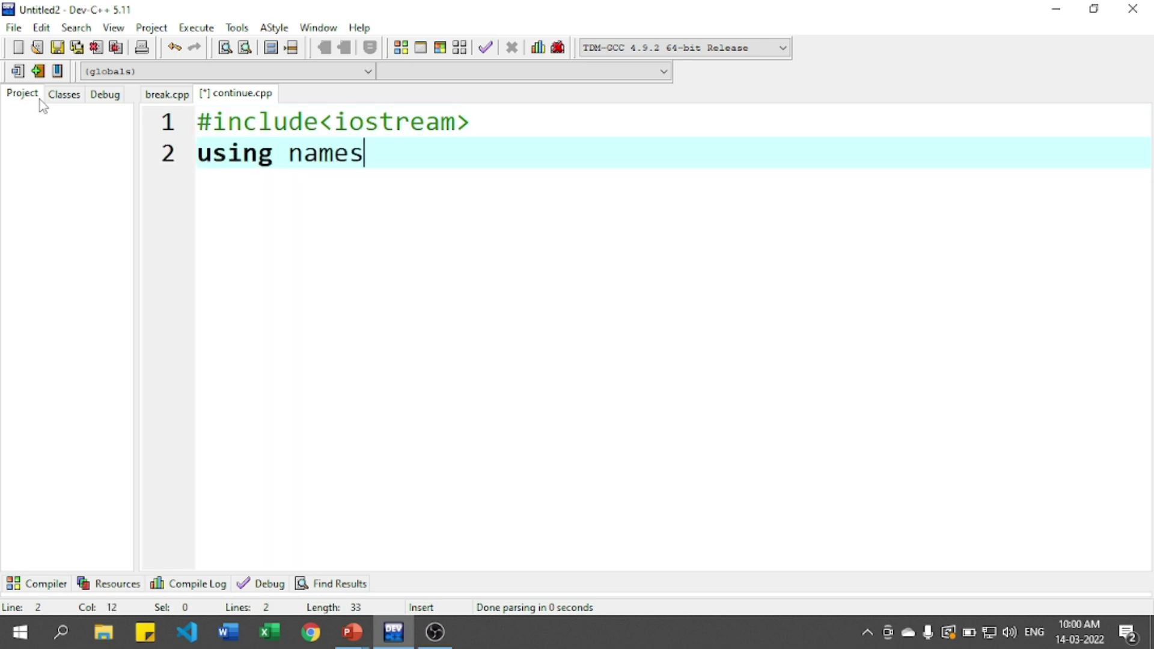
{"action": "type", "text": "pace st"}
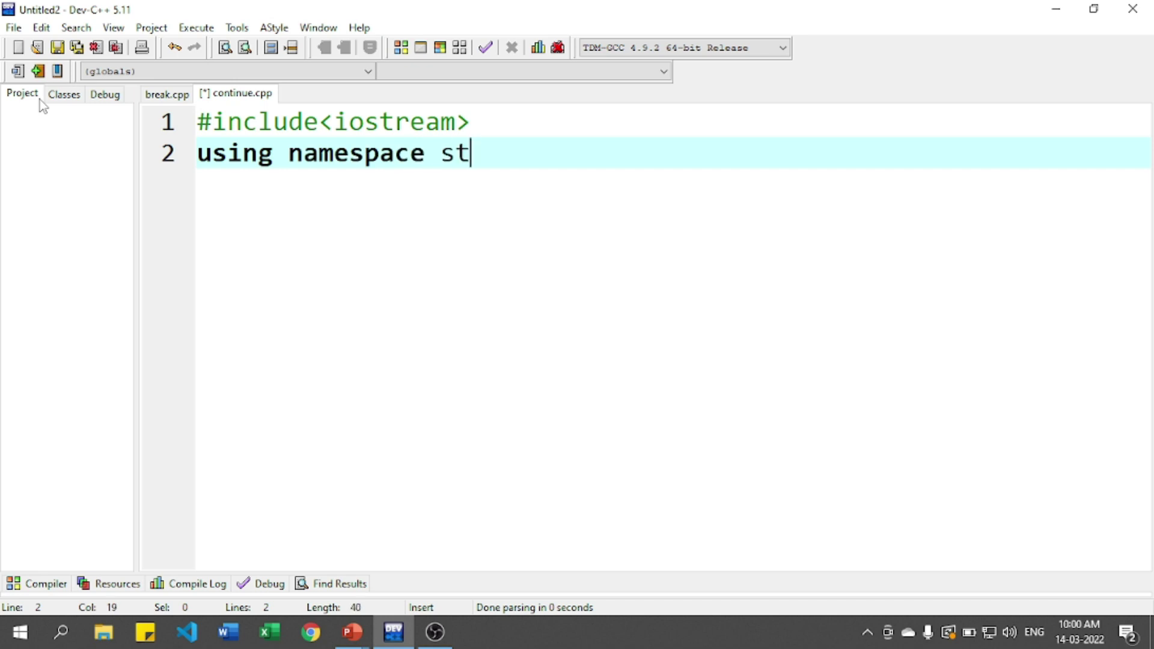
{"action": "type", "text": "d;"}
{"action": "key", "text": "Return"}
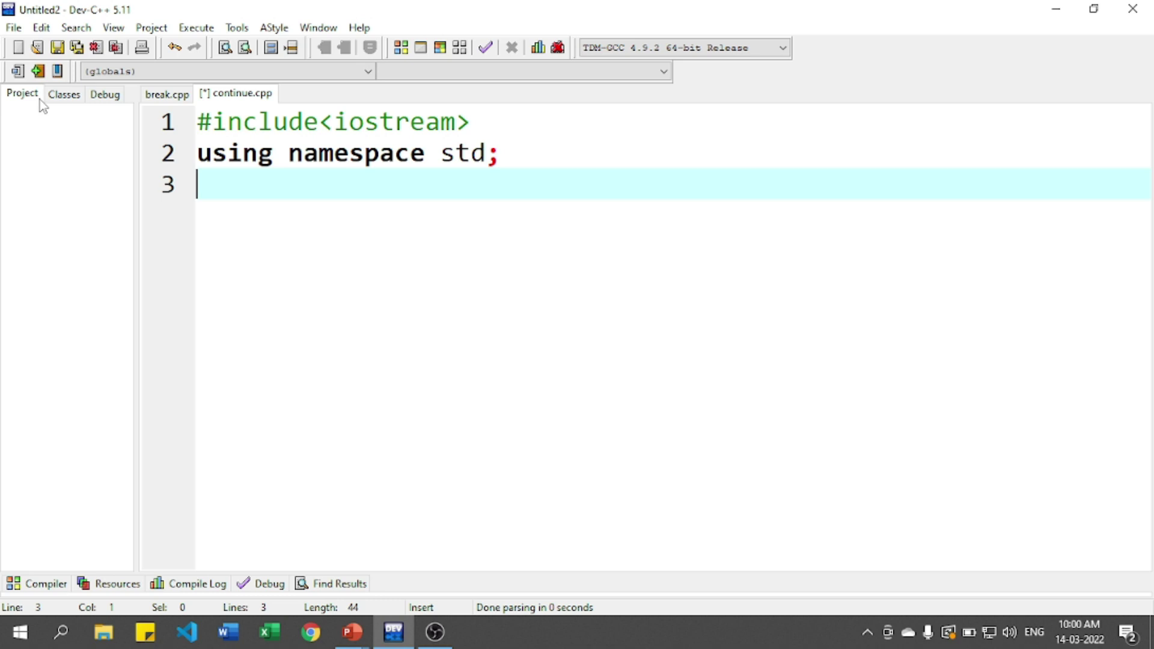
{"action": "type", "text": "int main"}
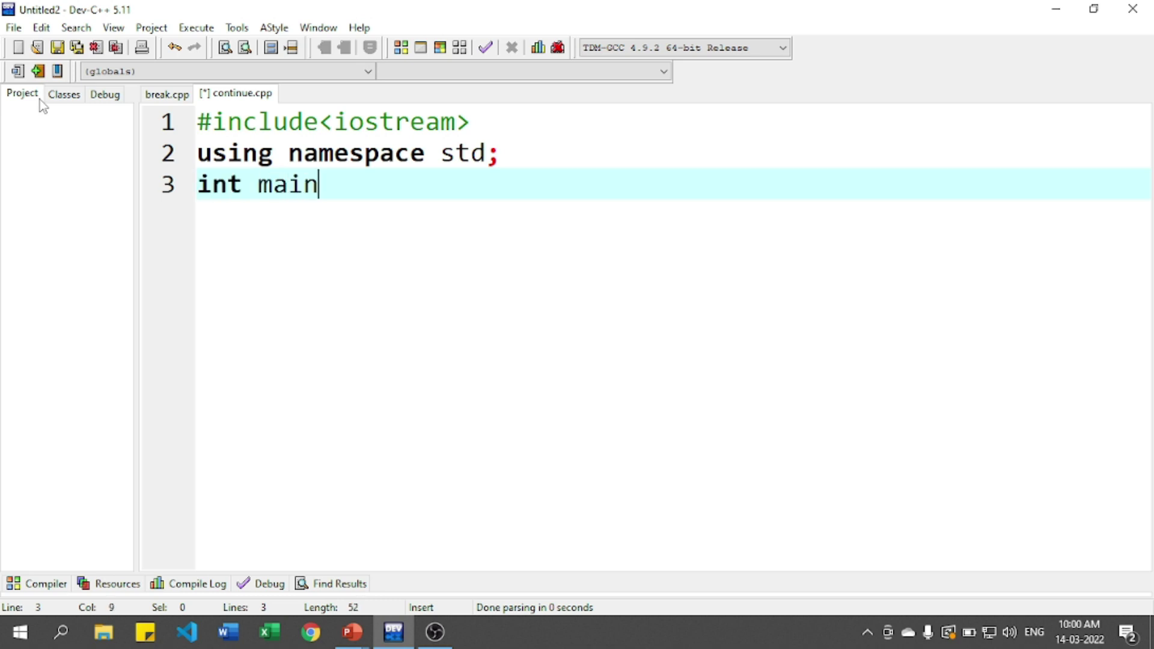
{"action": "type", "text": "()"}
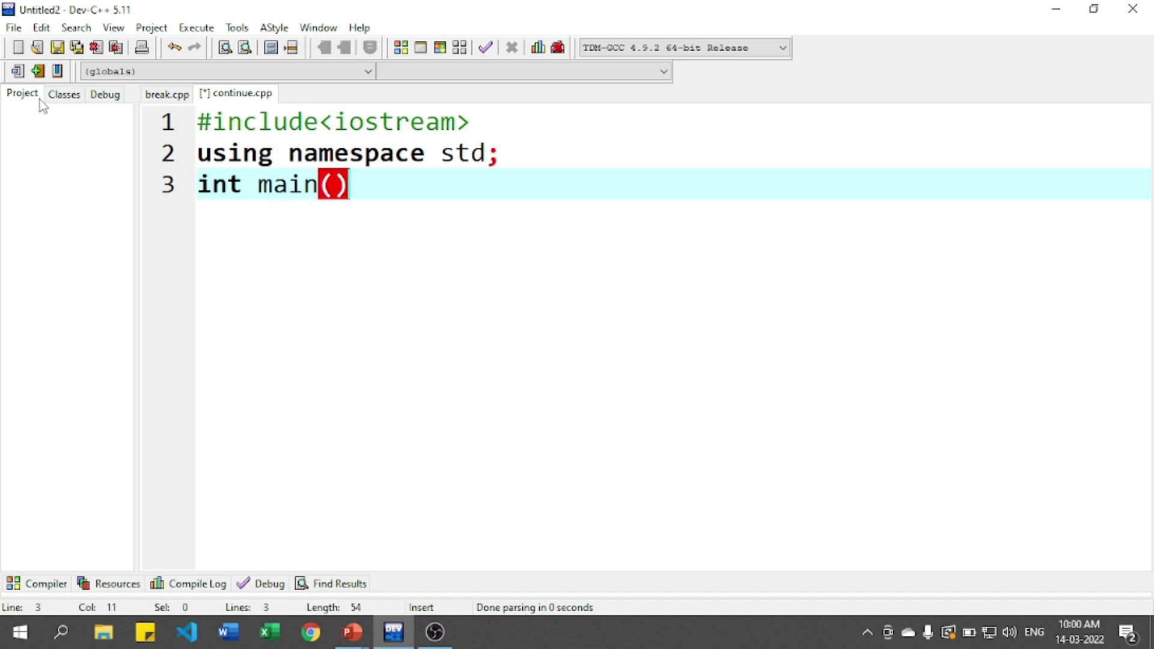
{"action": "key", "text": "Return"}
{"action": "type", "text": "{"}
{"action": "key", "text": "Return"}
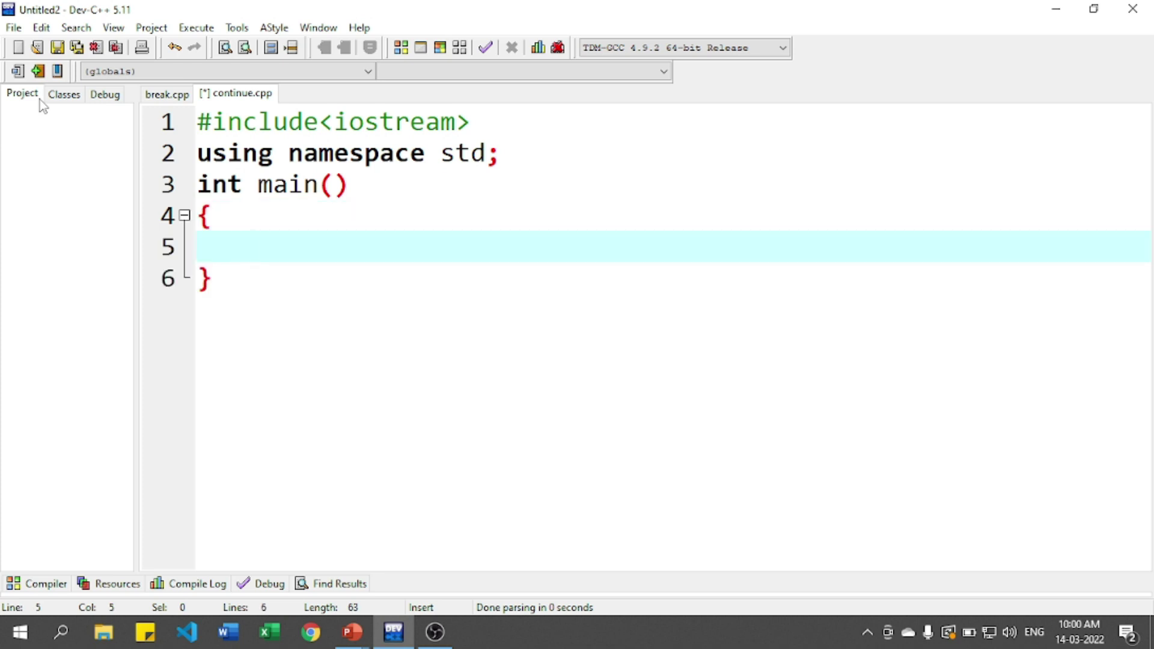
{"action": "type", "text": "fo"}
{"action": "type", "text": "r(i"}
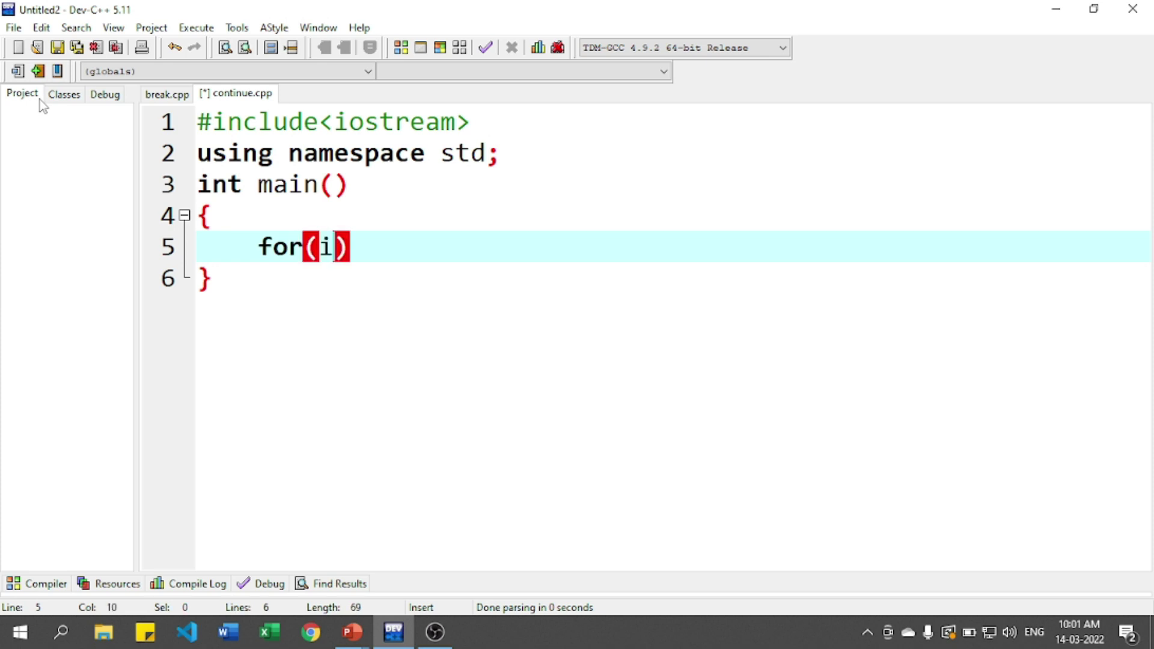
{"action": "type", "text": "nt i="}
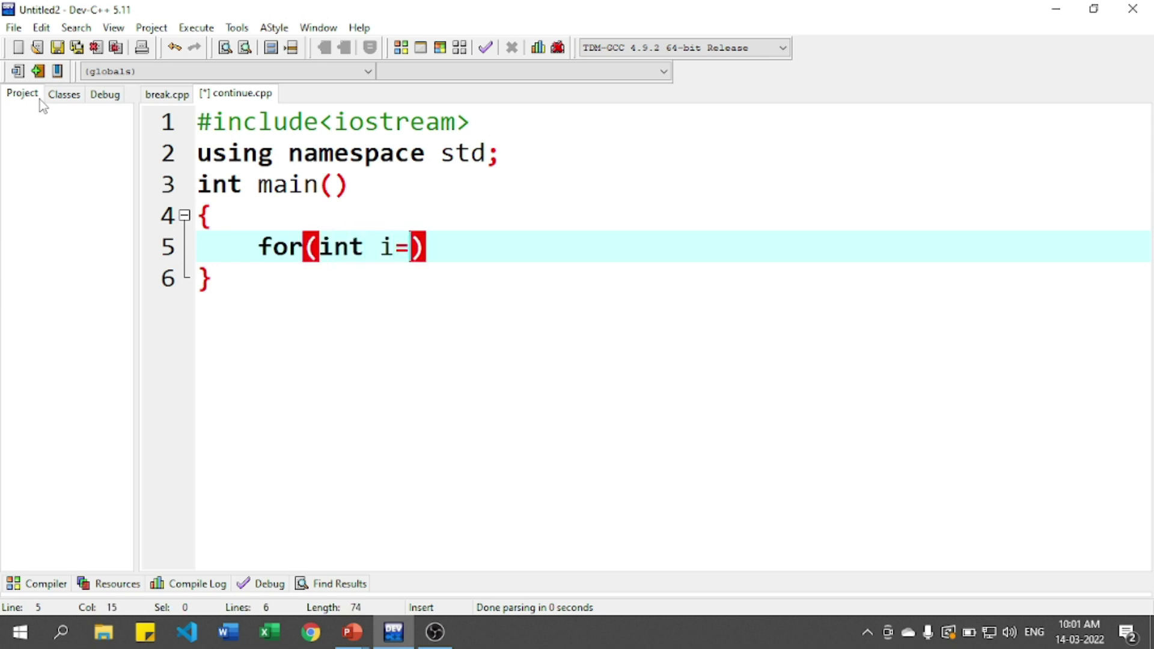
{"action": "type", "text": "1"}
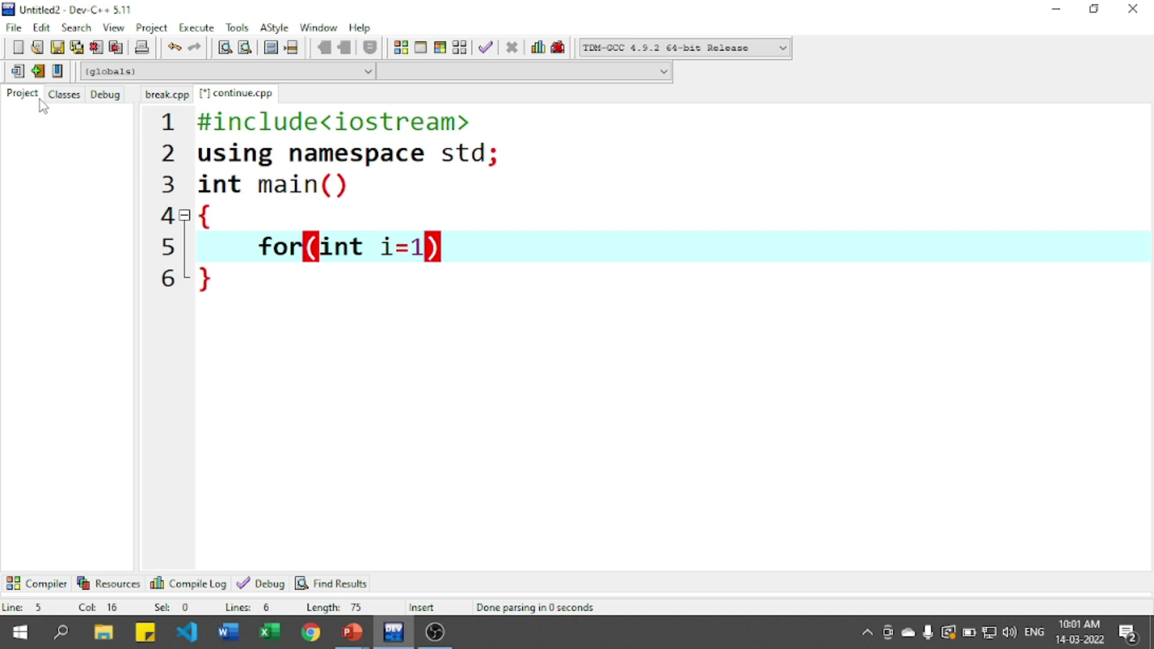
{"action": "type", "text": ";i<="}
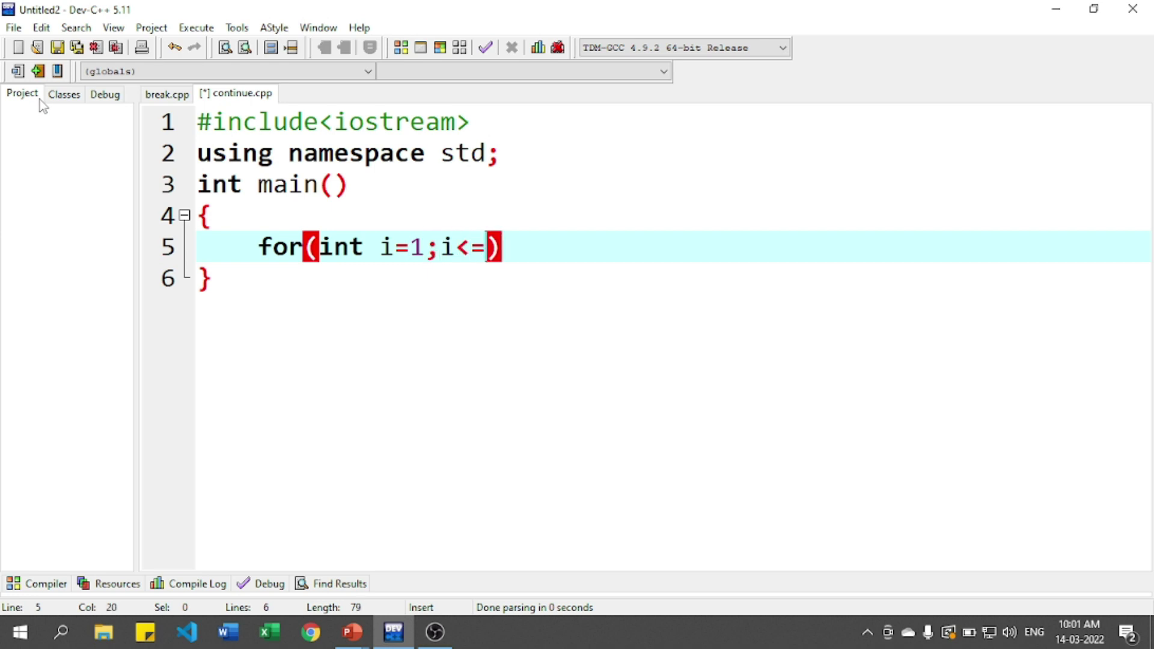
{"action": "type", "text": "10;"}
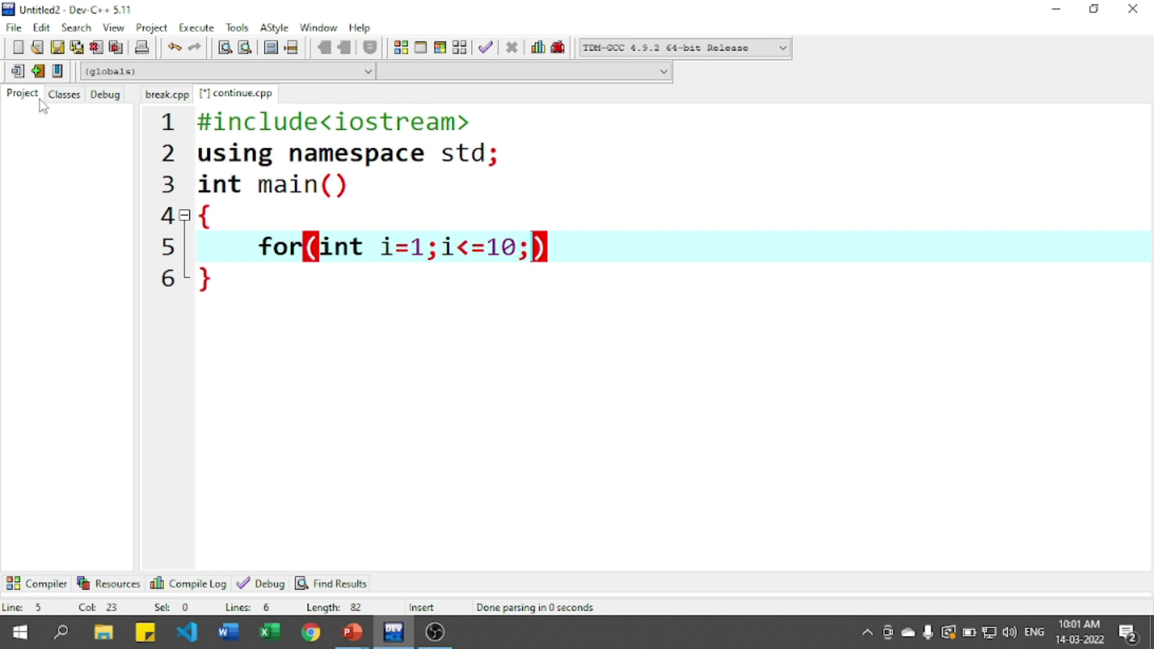
{"action": "type", "text": "i++"}
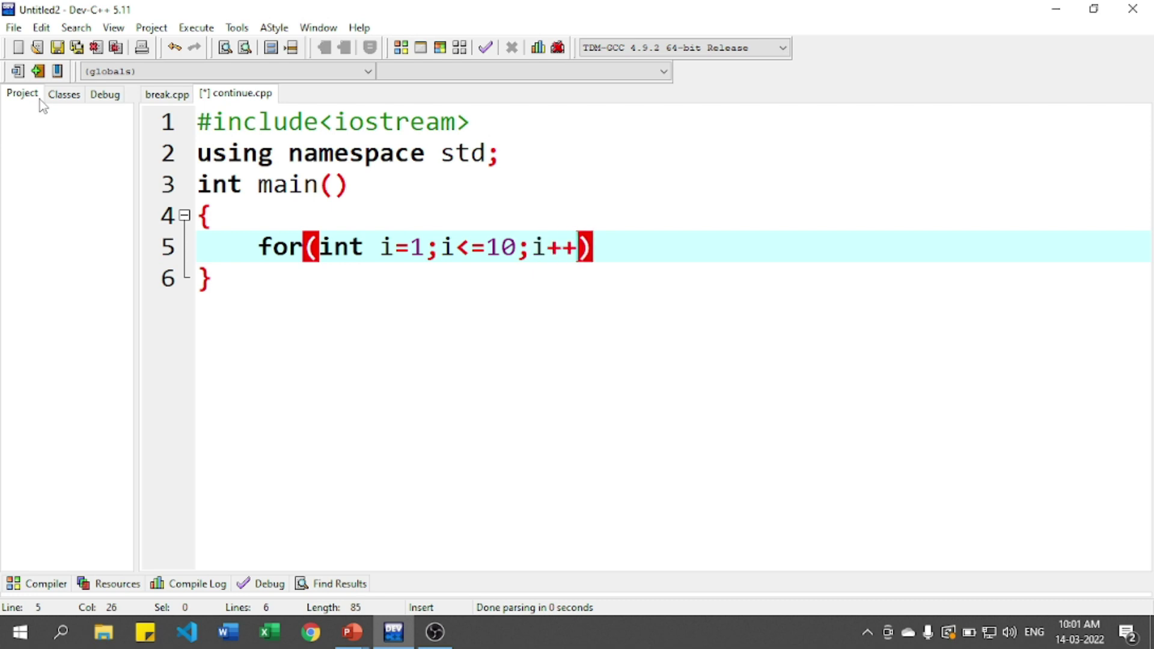
{"action": "type", "text": ")"}
Step: Write for(int i=1;i<=10;i++) with body cout<<i<<"\n"; inside main
{"action": "key", "text": "Return"}
{"action": "type", "text": "{"}
{"action": "key", "text": "Return"}
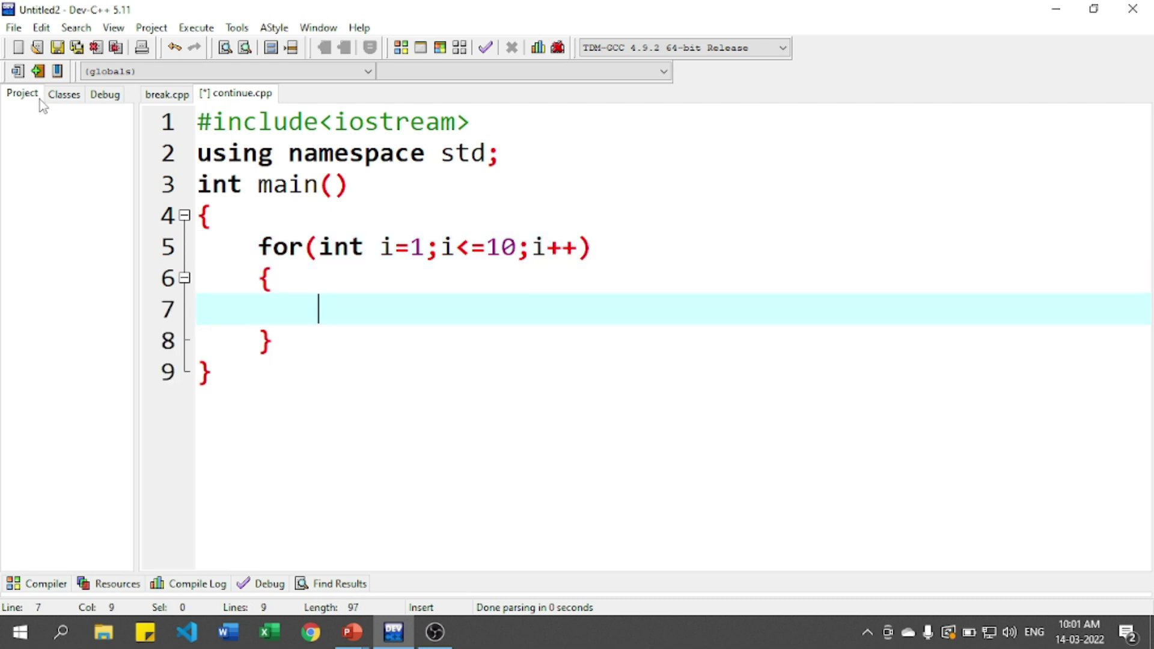
{"action": "type", "text": "cou"}
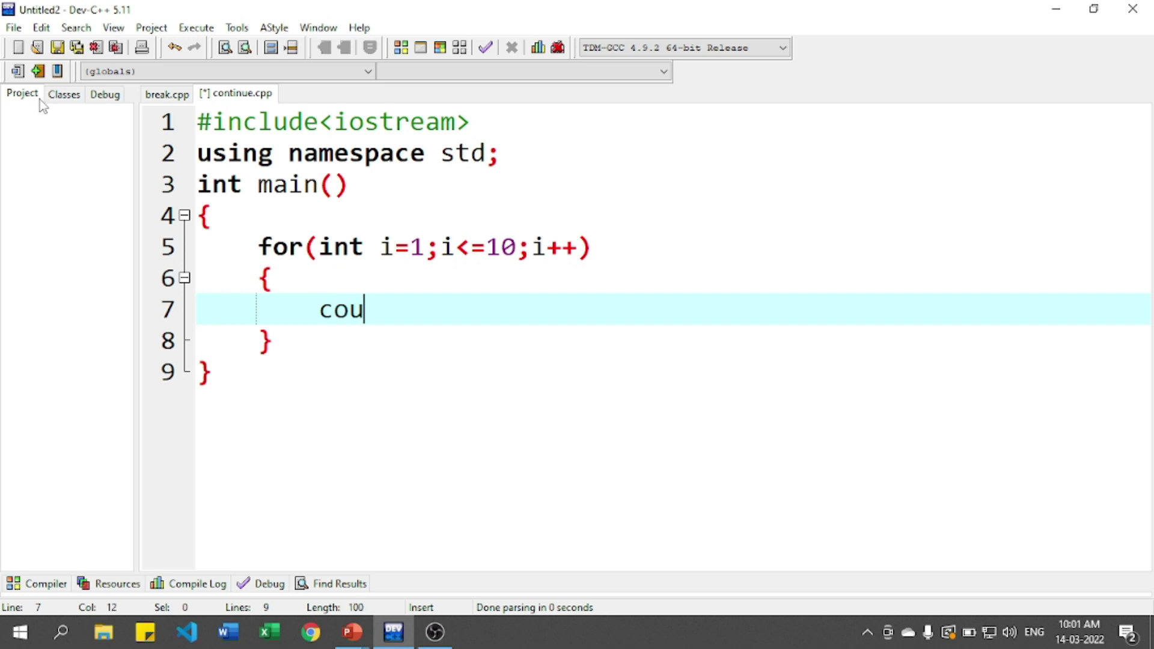
{"action": "type", "text": "t<<"}
{"action": "type", "text": "i<<\""}
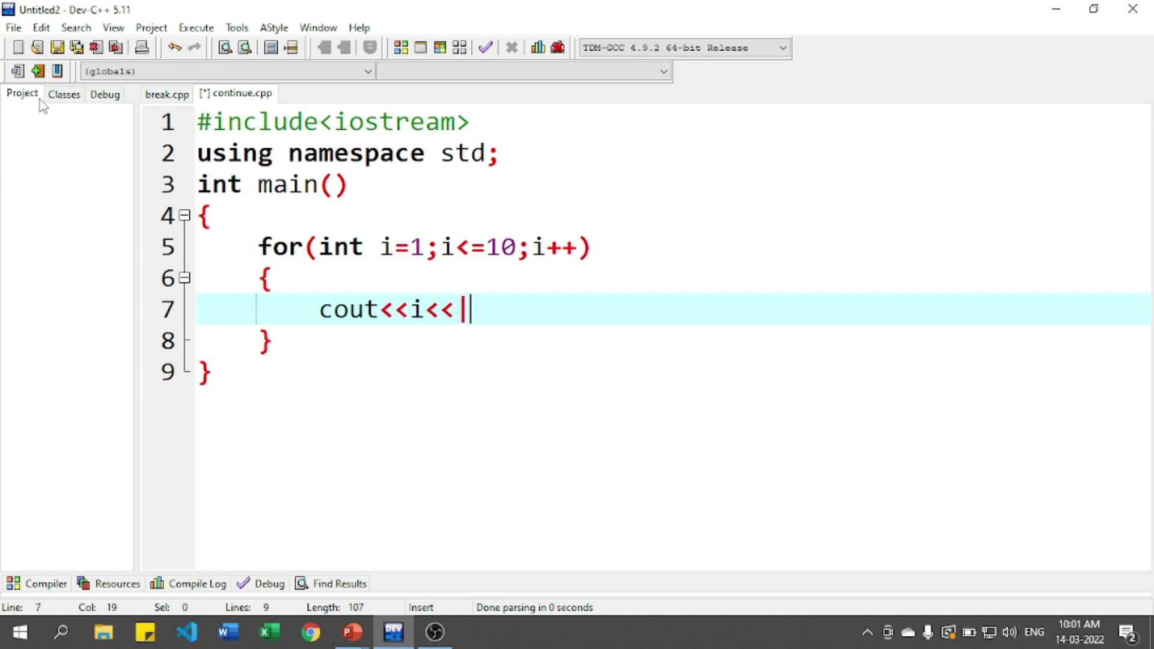
{"action": "key", "text": "BackSpace"}
{"action": "type", "text": "\"\\"}
{"action": "type", "text": "n\""}
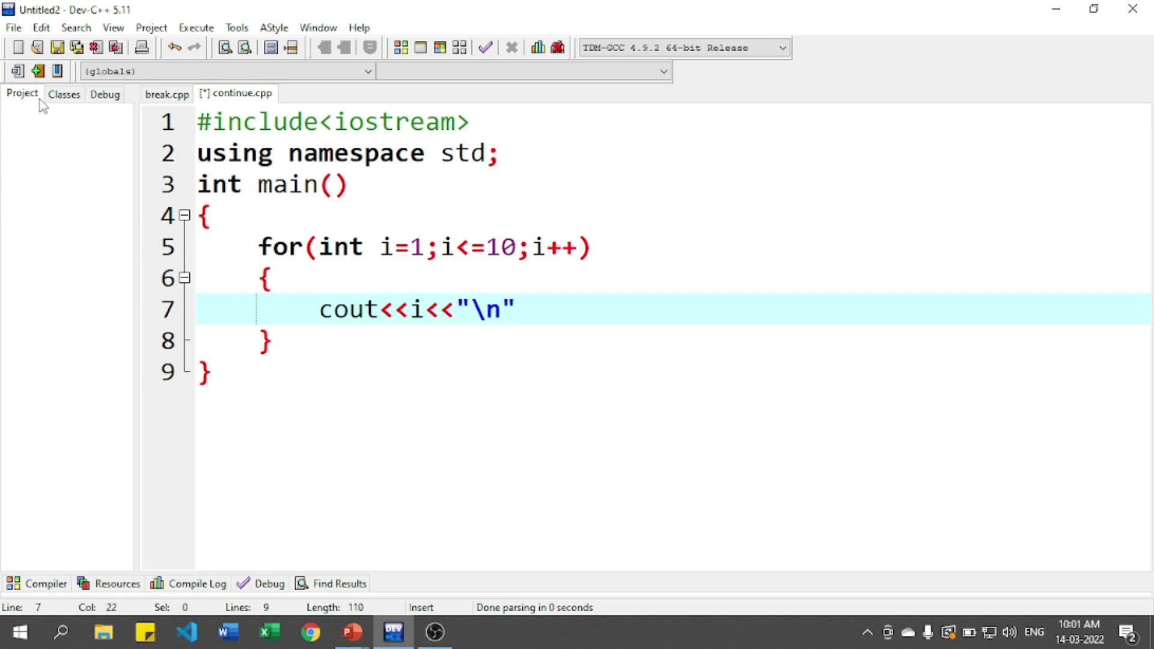
{"action": "type", "text": ";"}
Step: Save continue.cpp, compile and run it, printing 1 to 10
{"action": "key", "text": "ctrl+s"}
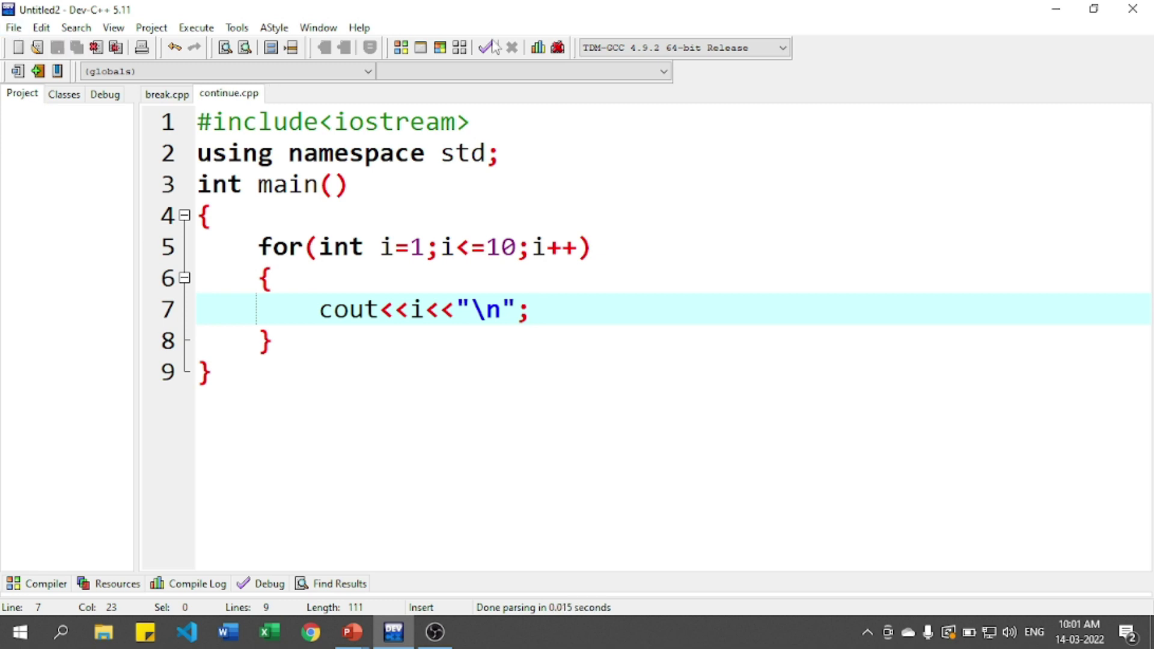
{"action": "left_click", "coordinate": [401, 47]}
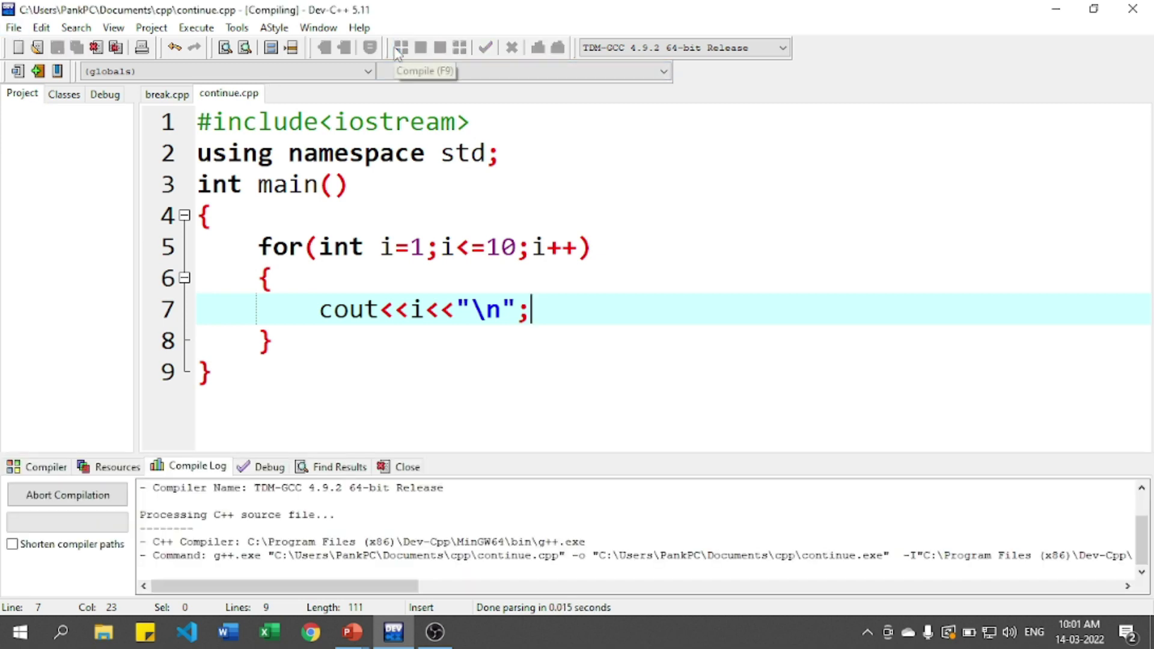
{"action": "left_click", "coordinate": [421, 47]}
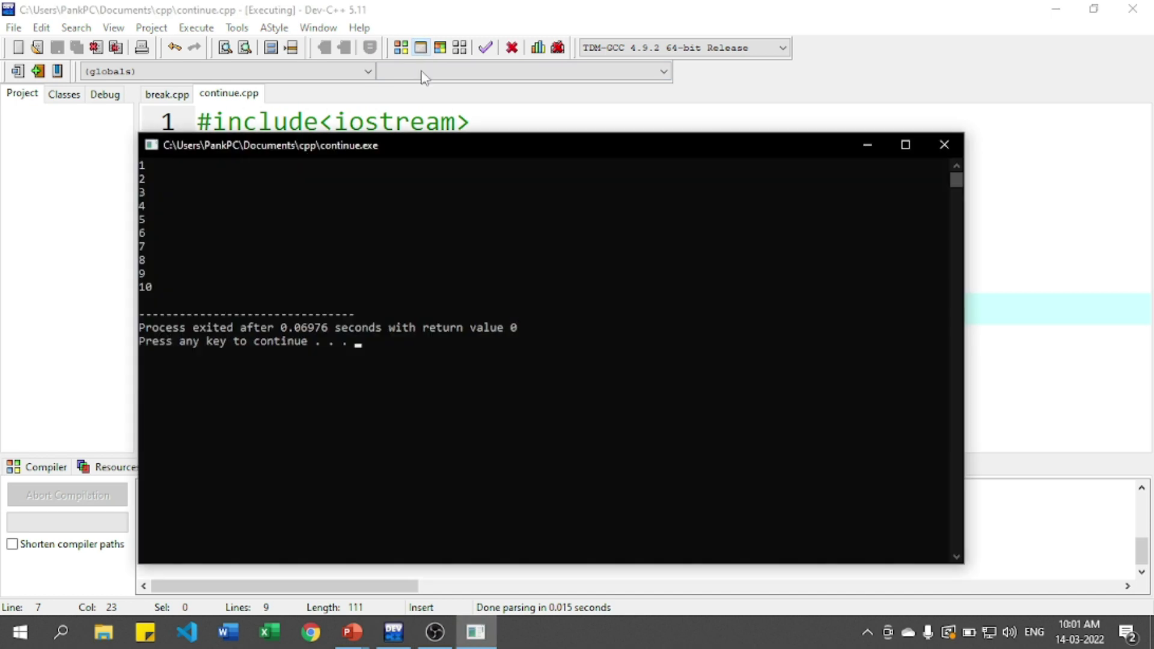
Step: Close the console and insert if(i==5){ continue; } above the cout line
{"action": "left_click", "coordinate": [942, 146]}
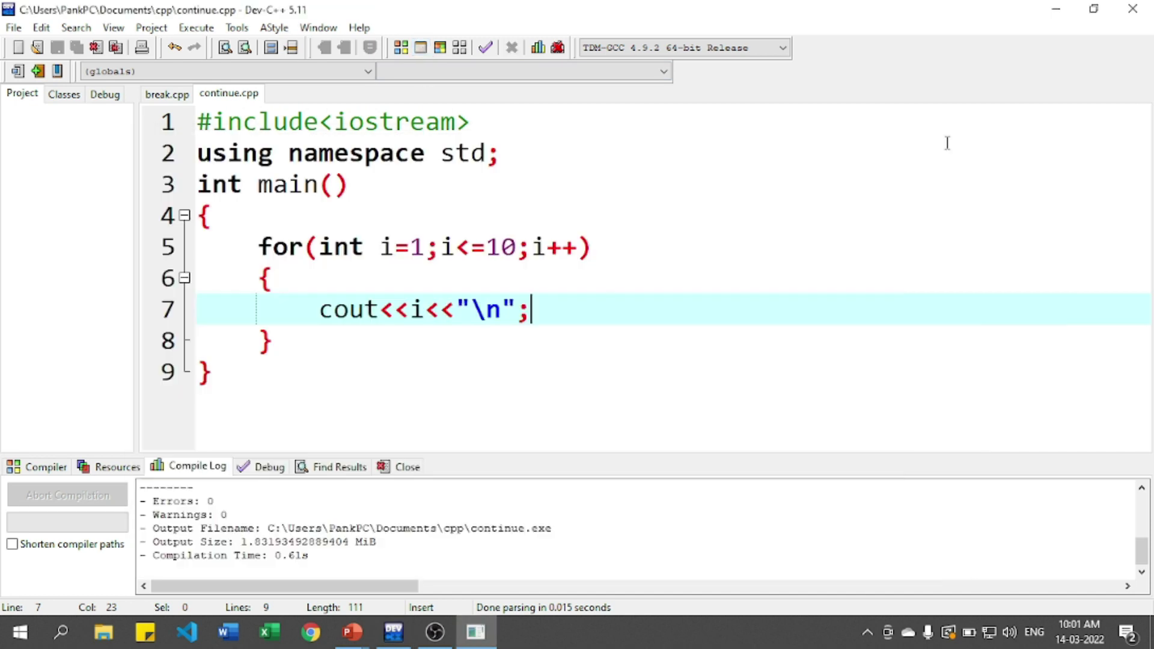
{"action": "left_click", "coordinate": [301, 278]}
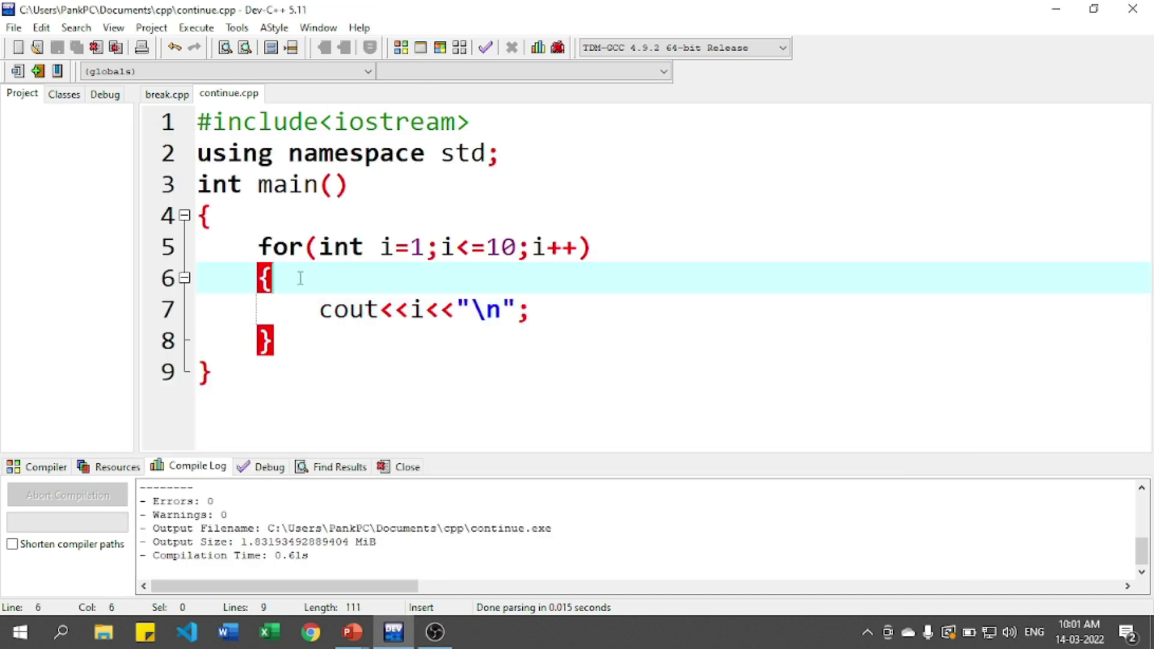
{"action": "key", "text": "Return"}
{"action": "type", "text": "if"}
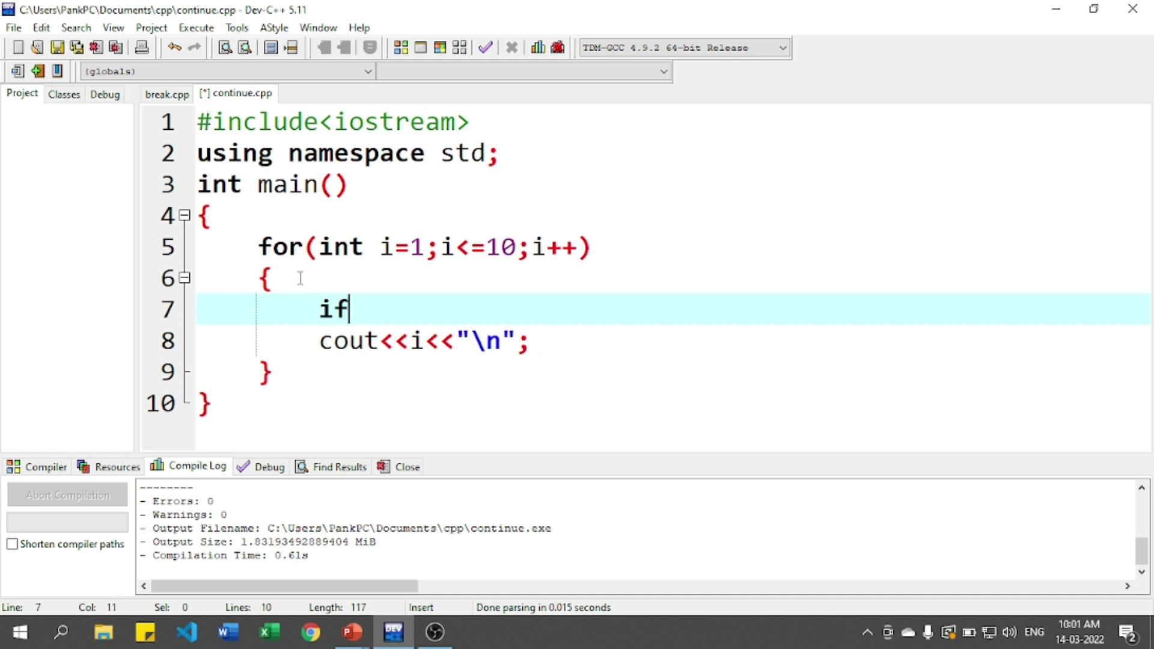
{"action": "type", "text": "(i=="}
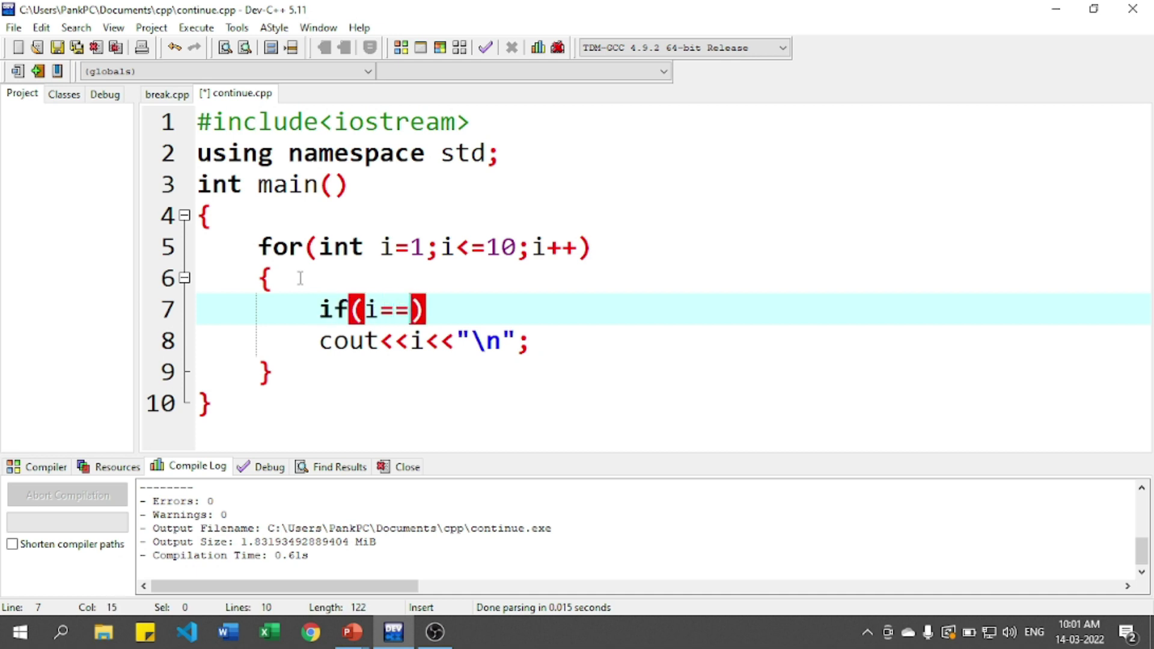
{"action": "type", "text": "5)"}
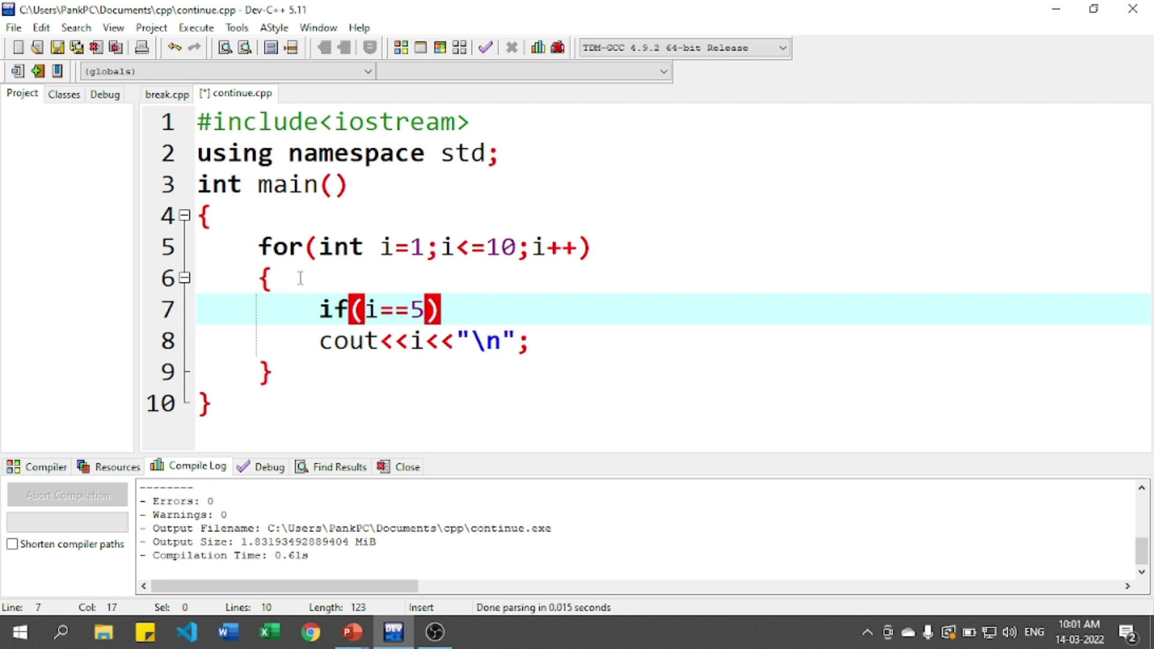
{"action": "key", "text": "Return"}
{"action": "type", "text": "{"}
{"action": "key", "text": "Return"}
{"action": "type", "text": "c"}
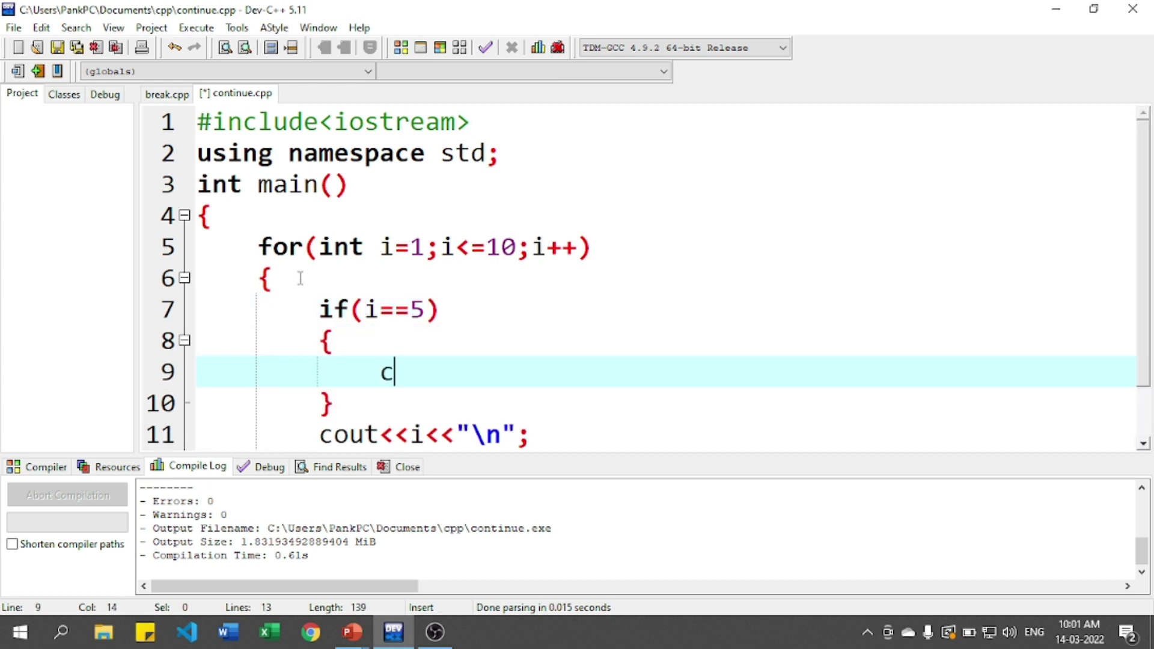
{"action": "type", "text": "ontinu"}
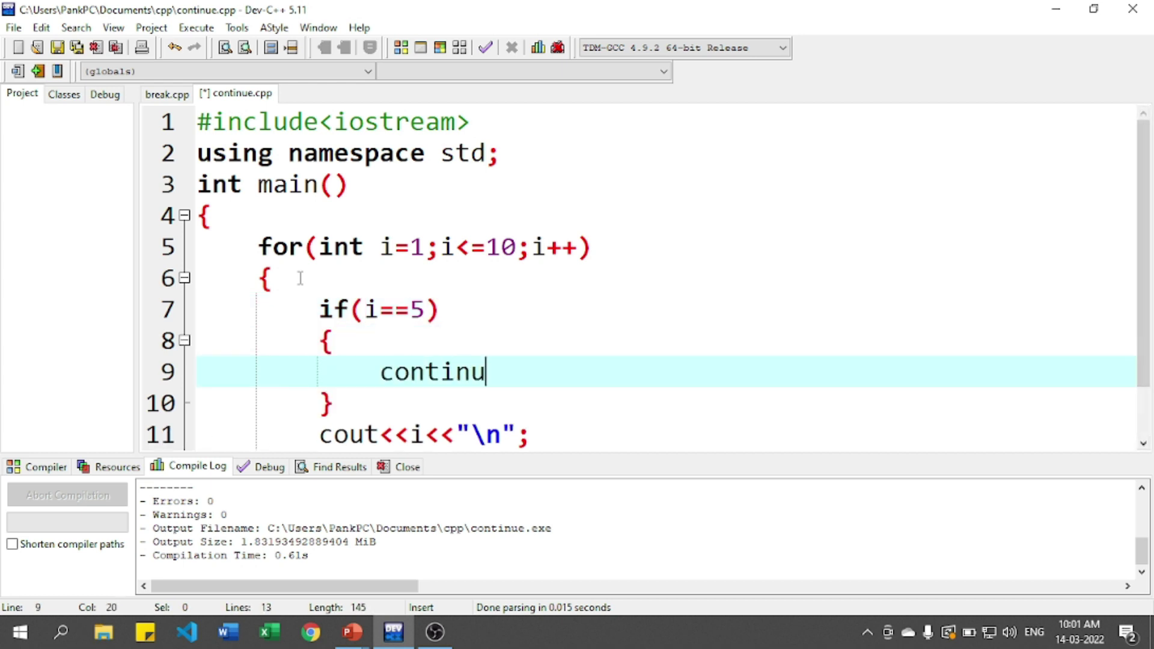
{"action": "type", "text": "e;"}
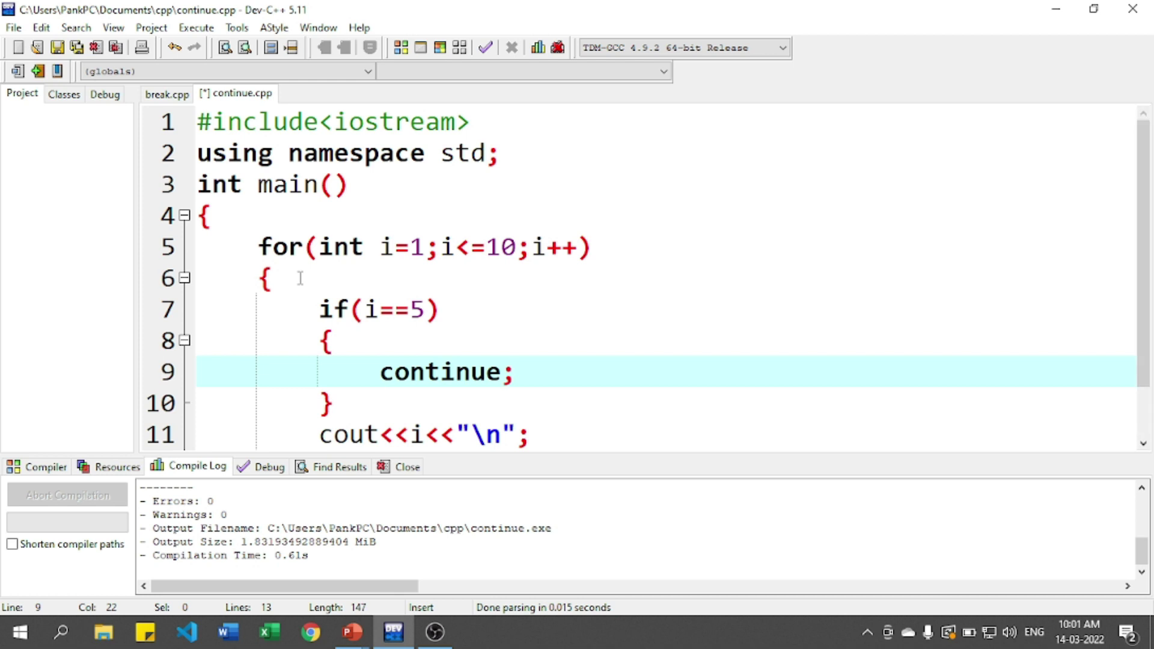
Step: Save the updated continue.cpp and close the compile log
{"action": "key", "text": "ctrl+s"}
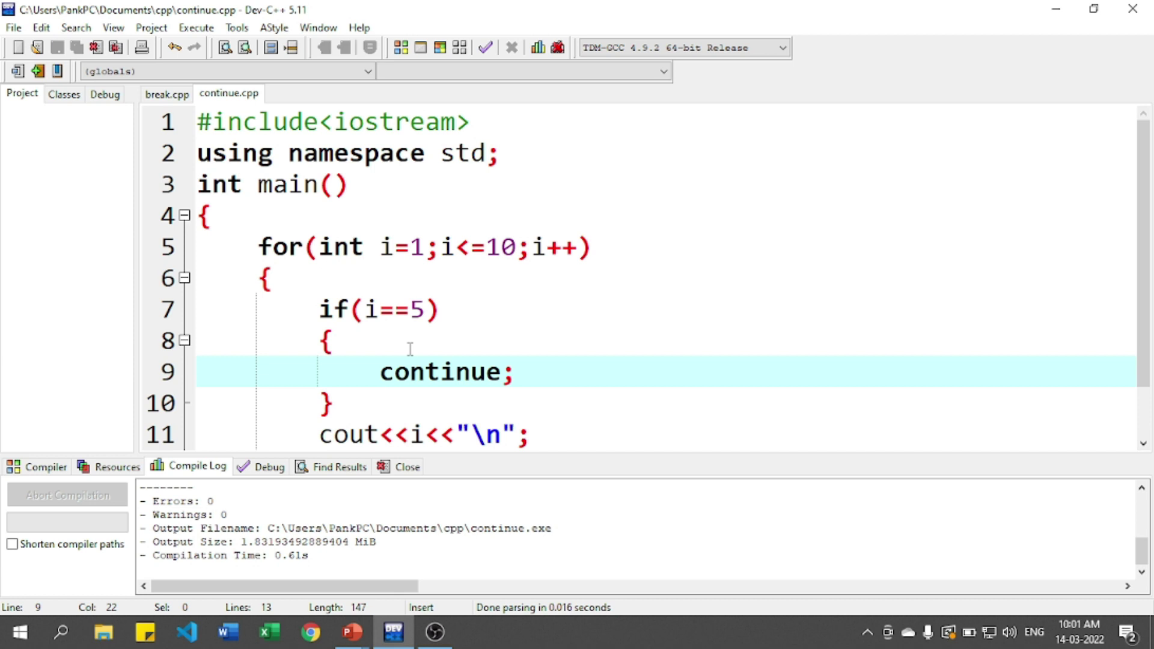
{"action": "left_click", "coordinate": [408, 467]}
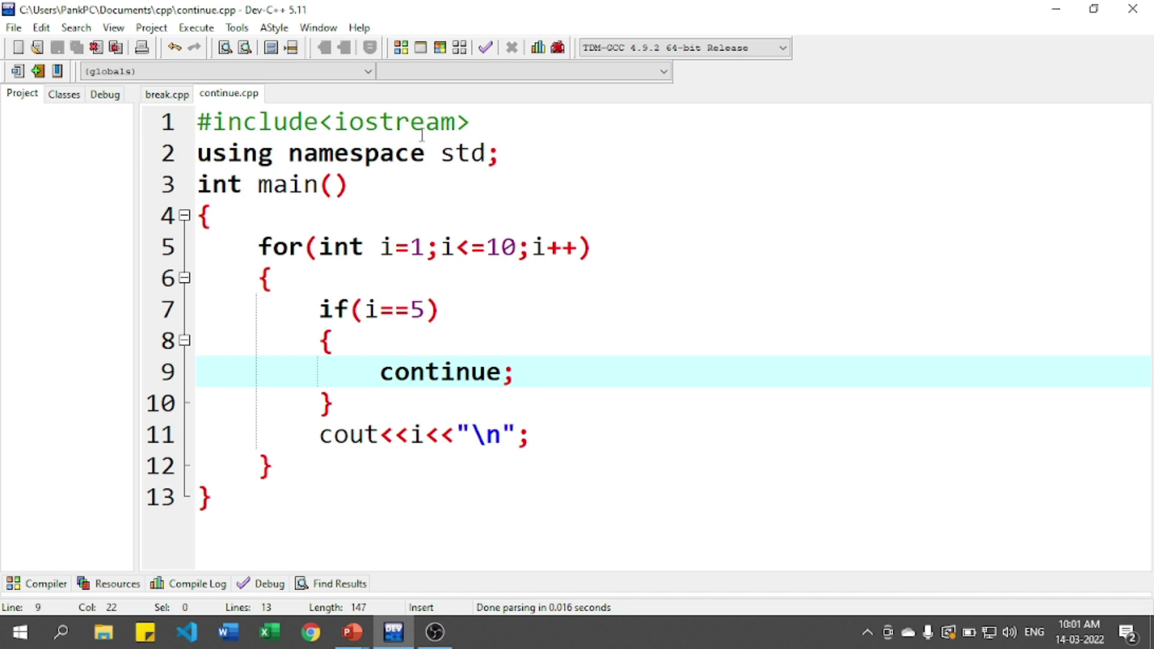
Step: Compile and run to see 5 skipped, then close the console and compile log
{"action": "left_click", "coordinate": [402, 49]}
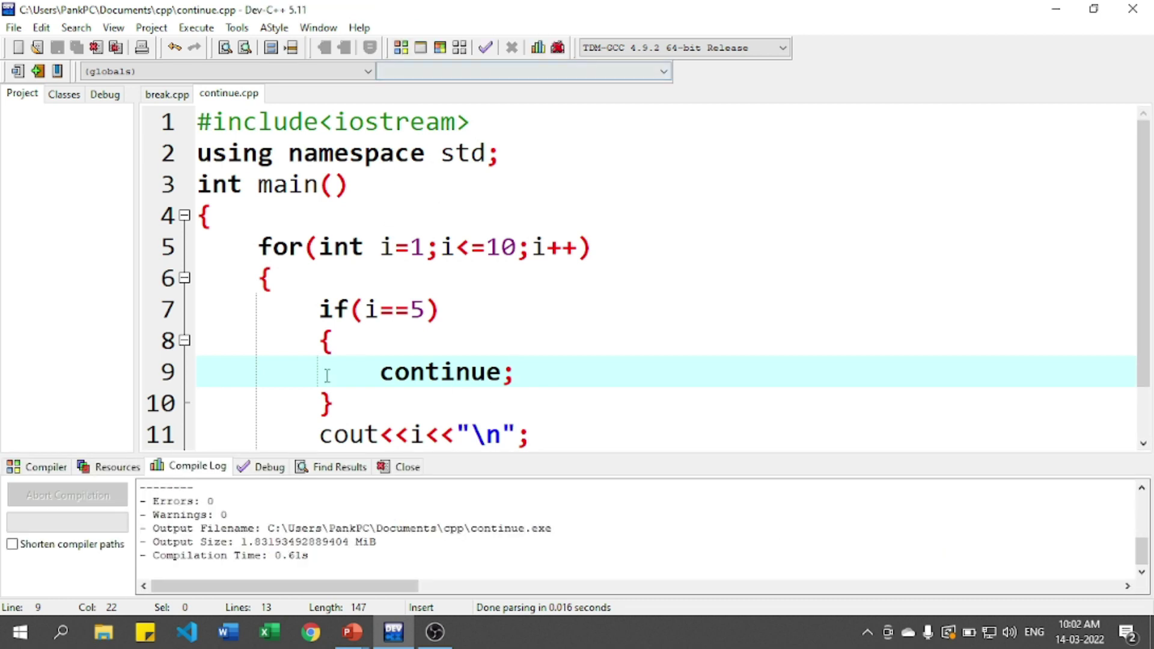
{"action": "left_click", "coordinate": [420, 50]}
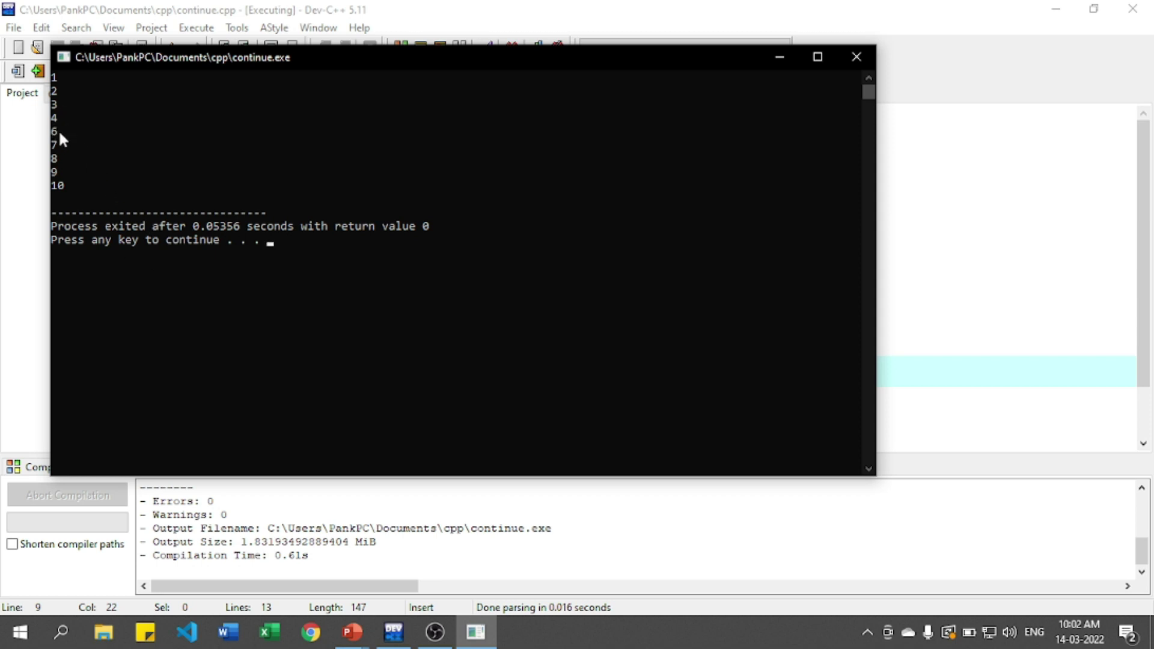
{"action": "left_click", "coordinate": [857, 58]}
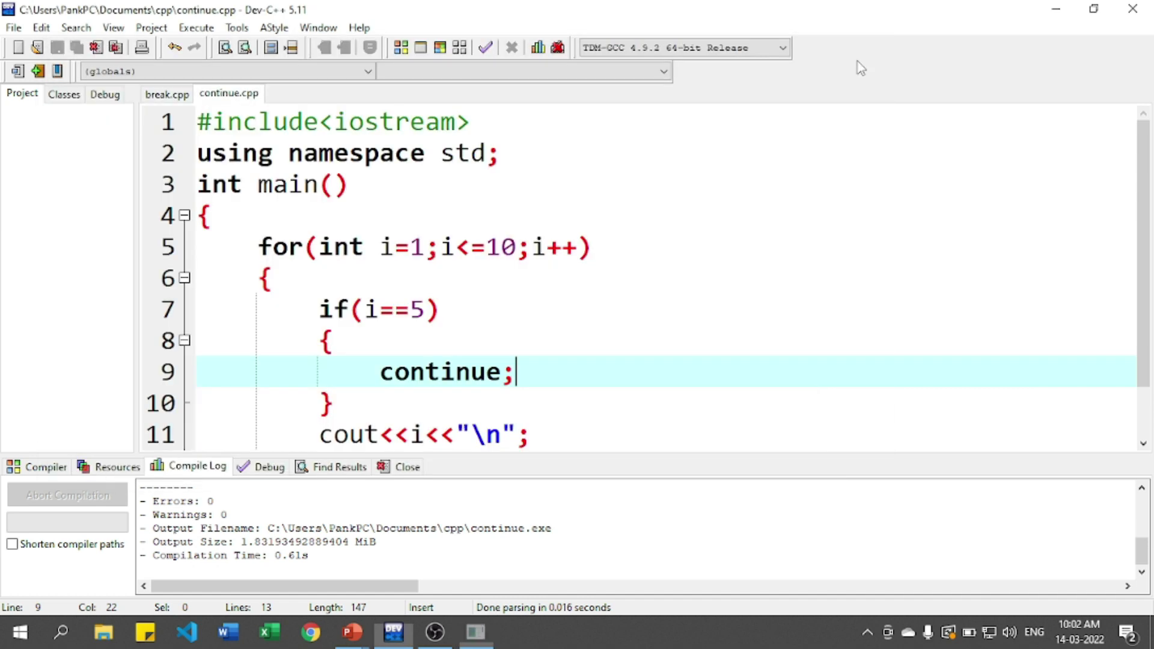
{"action": "left_click", "coordinate": [403, 468]}
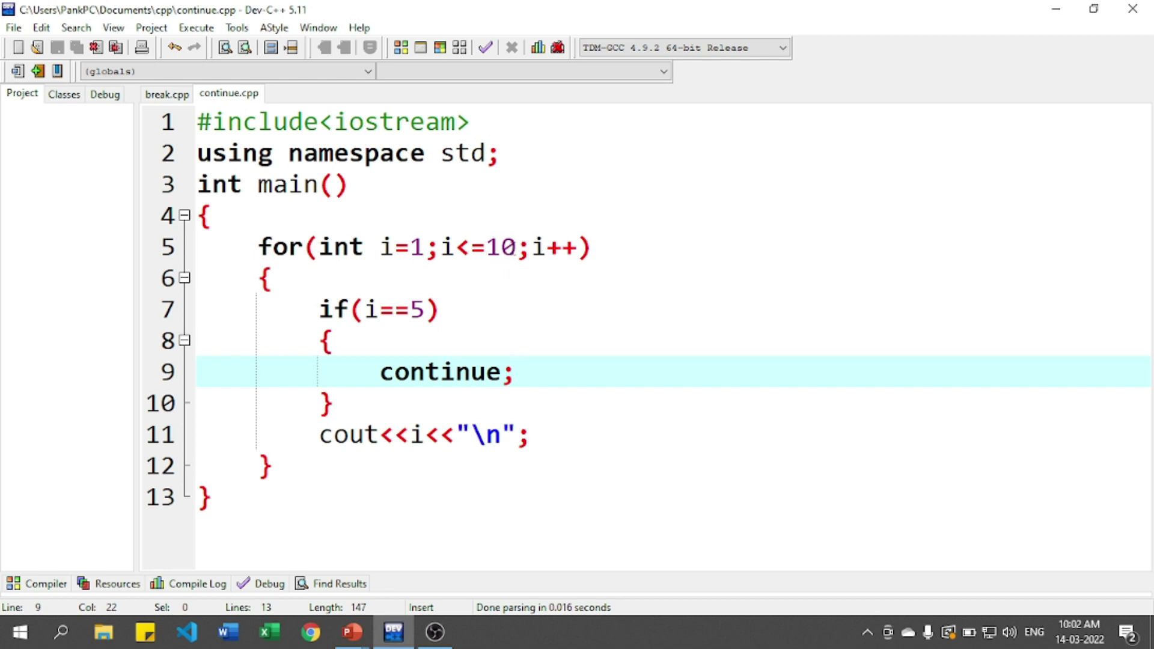
Step: Change the loop limit to i<=100 and the condition to i%2==1, then save
{"action": "left_click", "coordinate": [515, 246]}
{"action": "type", "text": "0"}
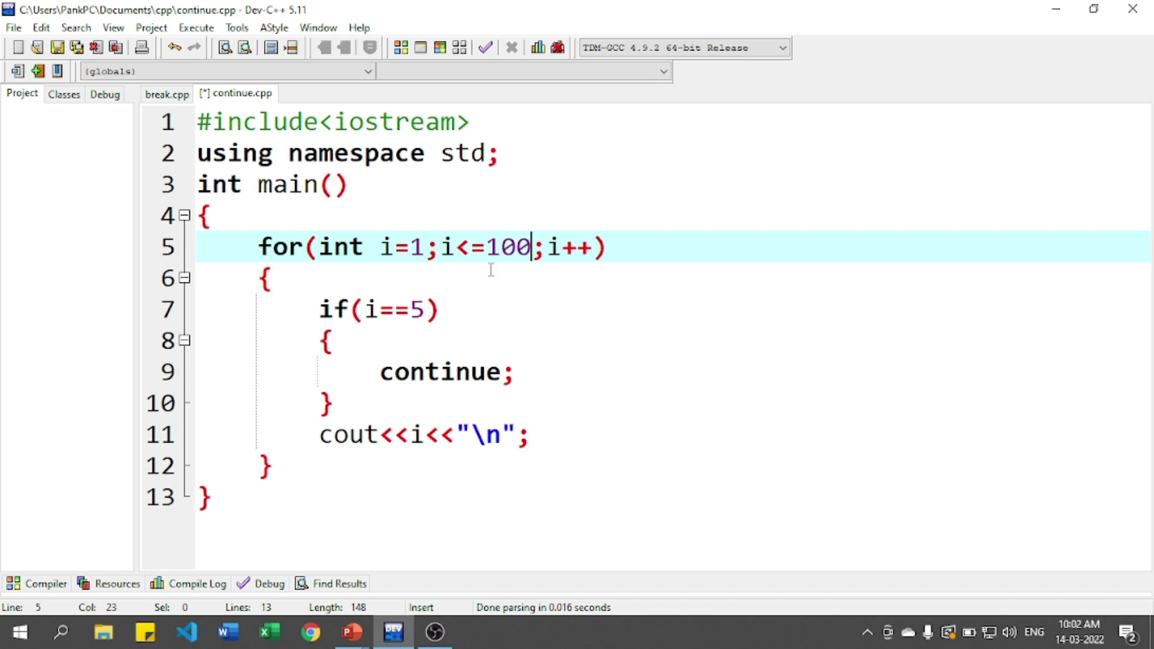
{"action": "left_click", "coordinate": [409, 311]}
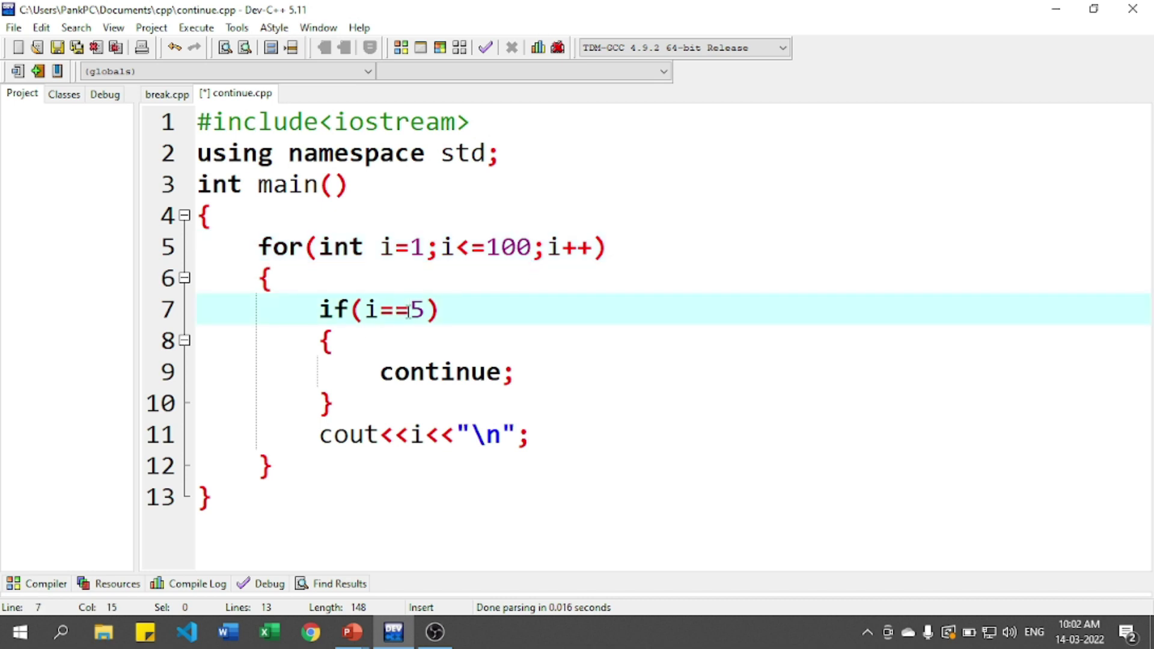
{"action": "key", "text": "BackSpace"}
{"action": "key", "text": "BackSpace"}
{"action": "type", "text": "%"}
{"action": "key", "text": "Right"}
{"action": "key", "text": "BackSpace"}
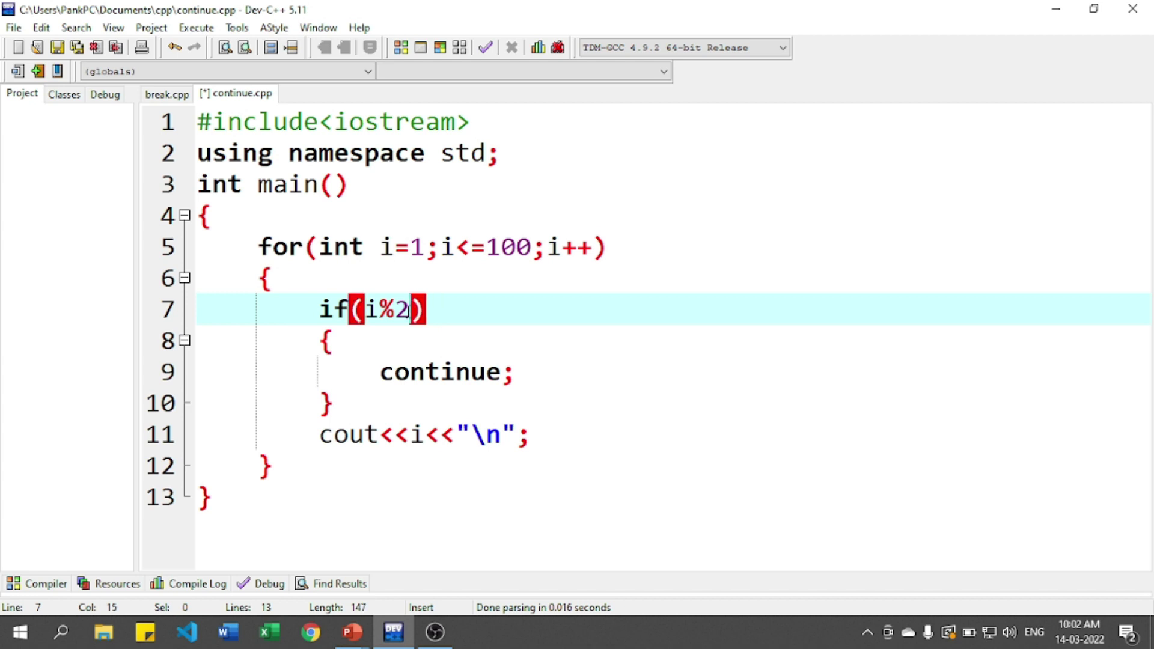
{"action": "type", "text": "==1"}
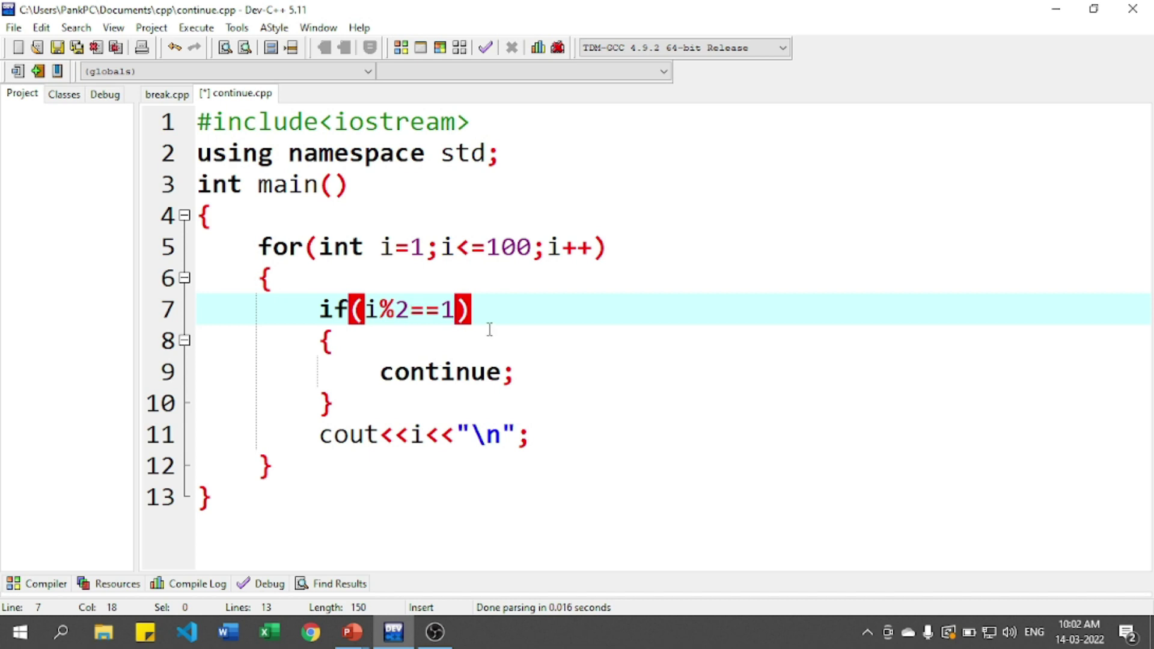
{"action": "key", "text": "Right"}
{"action": "key", "text": "ctrl+s"}
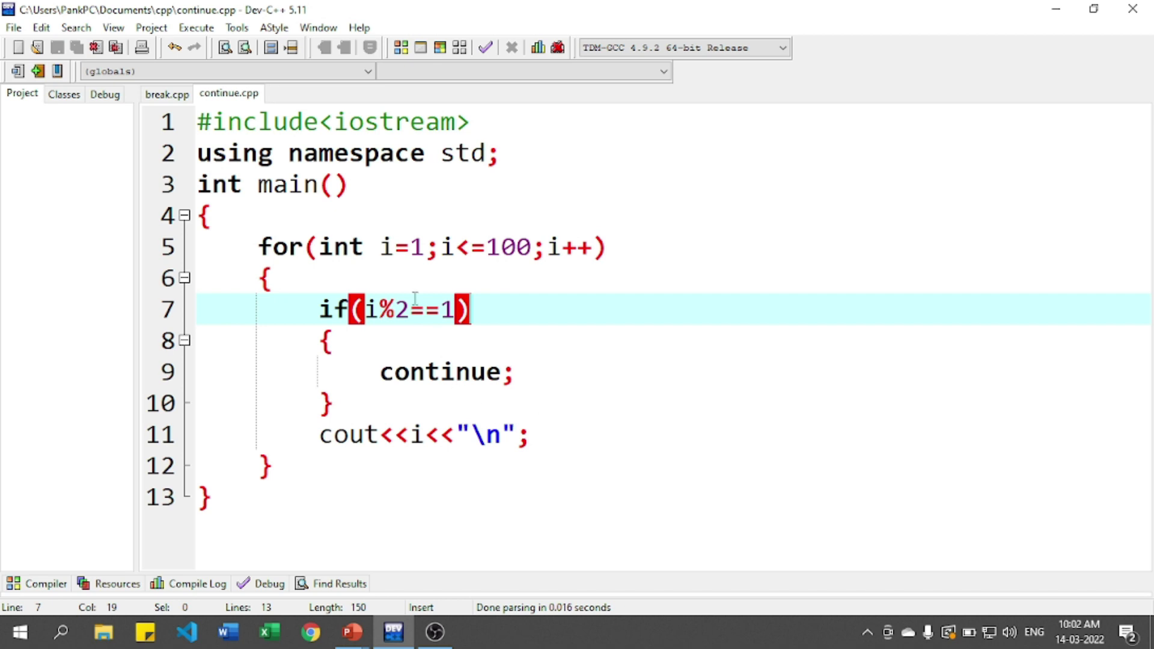
{"action": "left_click", "coordinate": [402, 48]}
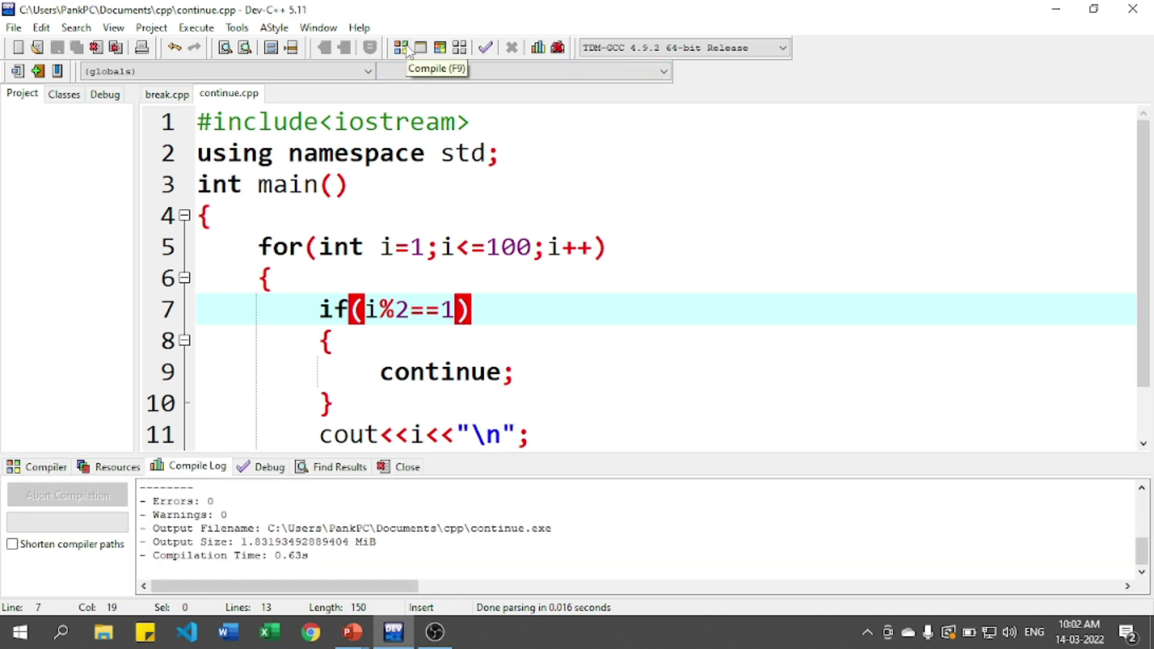
{"action": "left_click", "coordinate": [420, 46]}
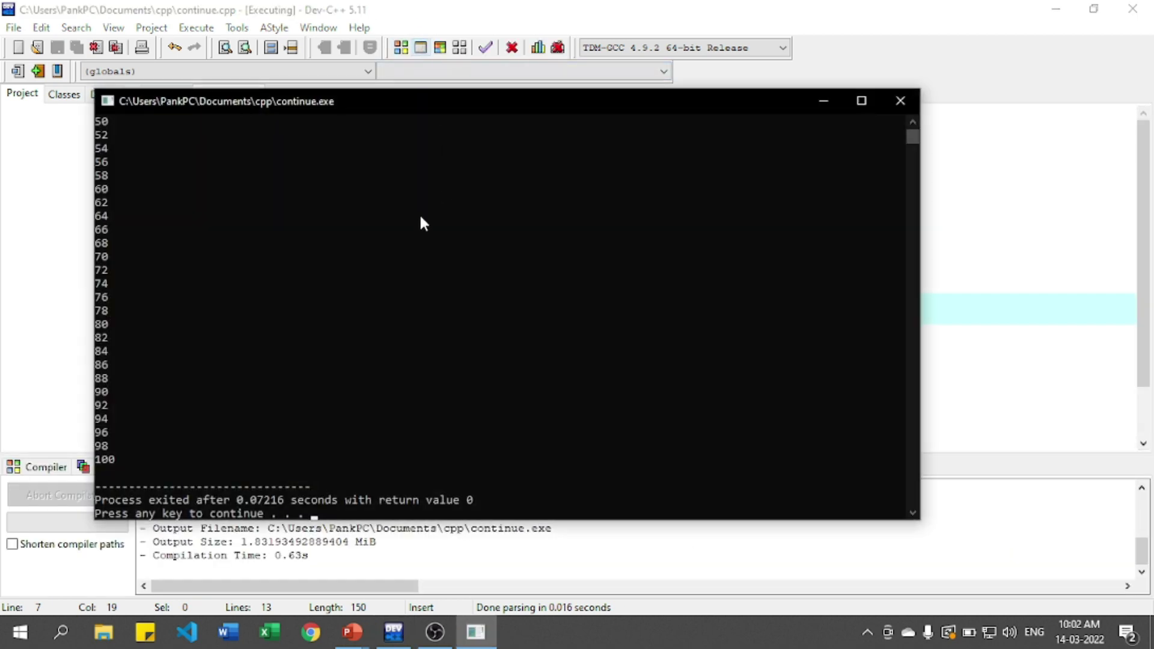
{"action": "scroll", "coordinate": [166, 307], "scroll_direction": "up", "scroll_amount": 8}
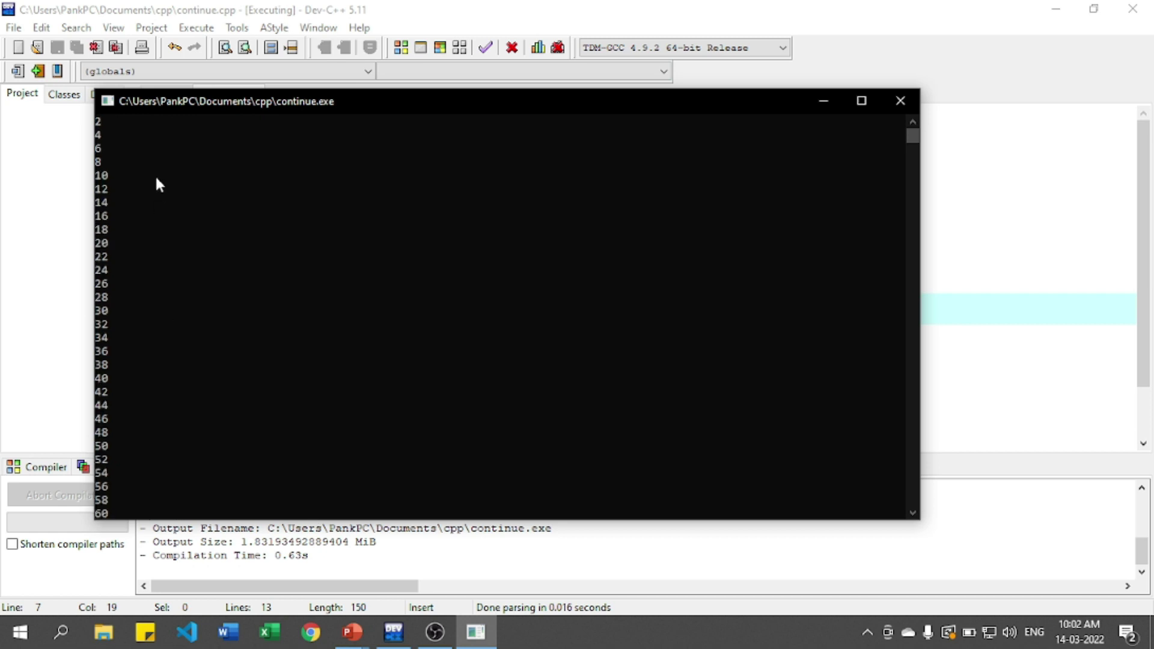
{"action": "scroll", "coordinate": [126, 230], "scroll_direction": "down", "scroll_amount": 4}
{"action": "scroll", "coordinate": [127, 234], "scroll_direction": "down", "scroll_amount": 6}
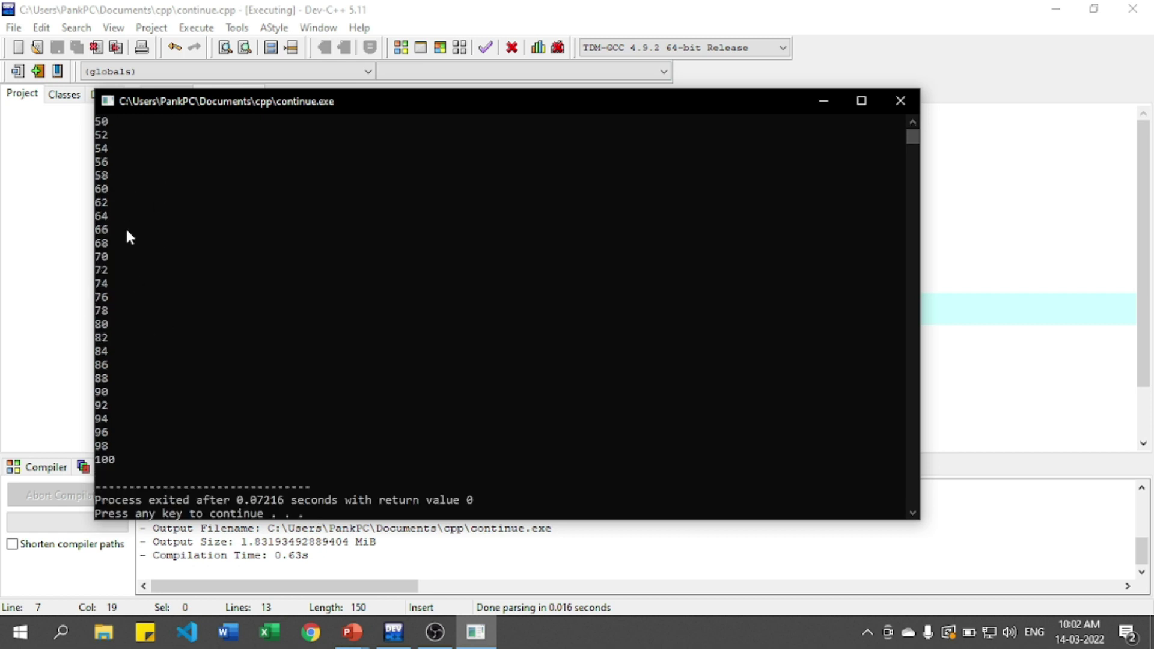
{"action": "scroll", "coordinate": [126, 234], "scroll_direction": "down", "scroll_amount": 4}
{"action": "scroll", "coordinate": [126, 234], "scroll_direction": "up", "scroll_amount": 3}
{"action": "left_click", "coordinate": [902, 100]}
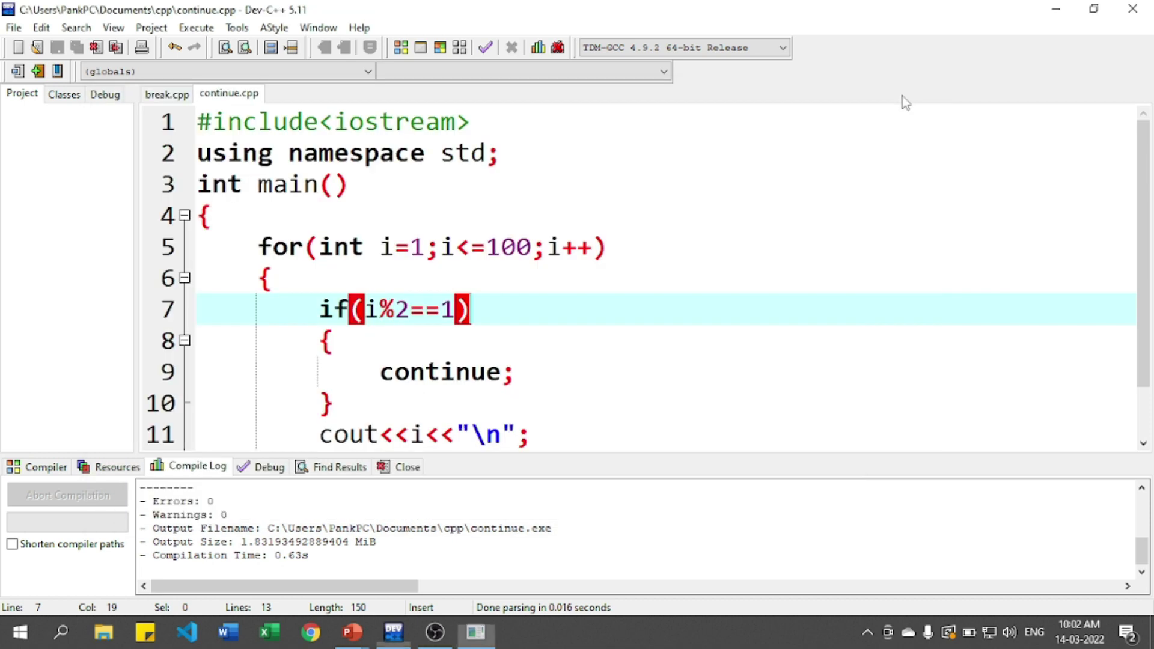
Step: Edit the loop header to for(int i=100;i<=200;i++)
{"action": "left_click", "coordinate": [416, 246]}
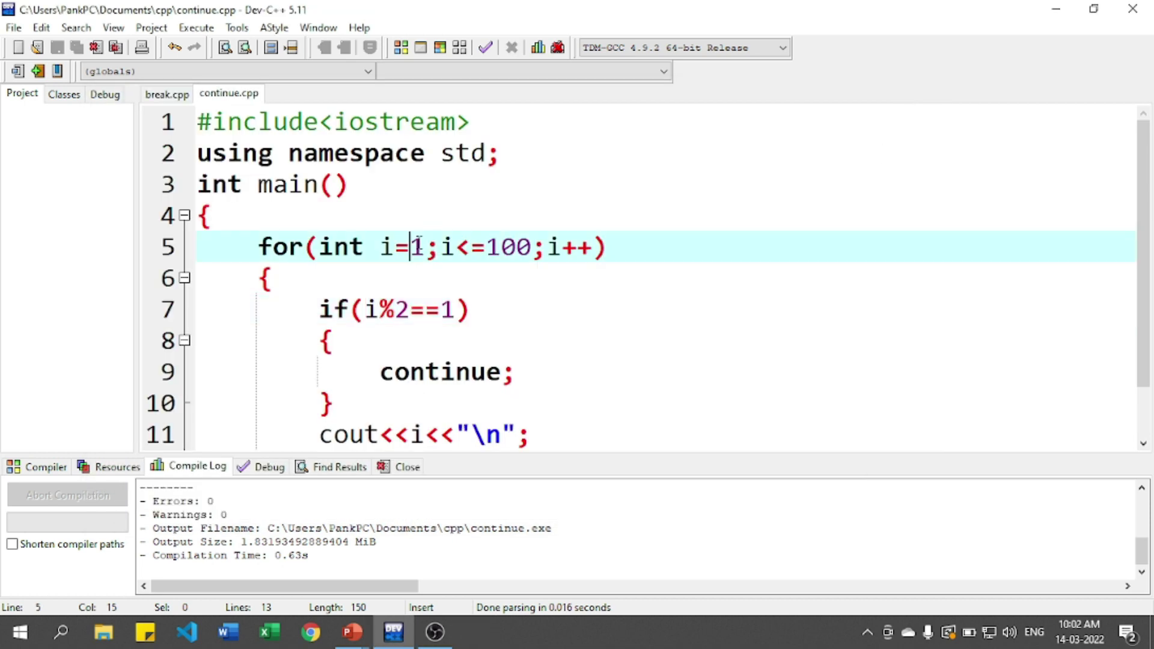
{"action": "type", "text": "0"}
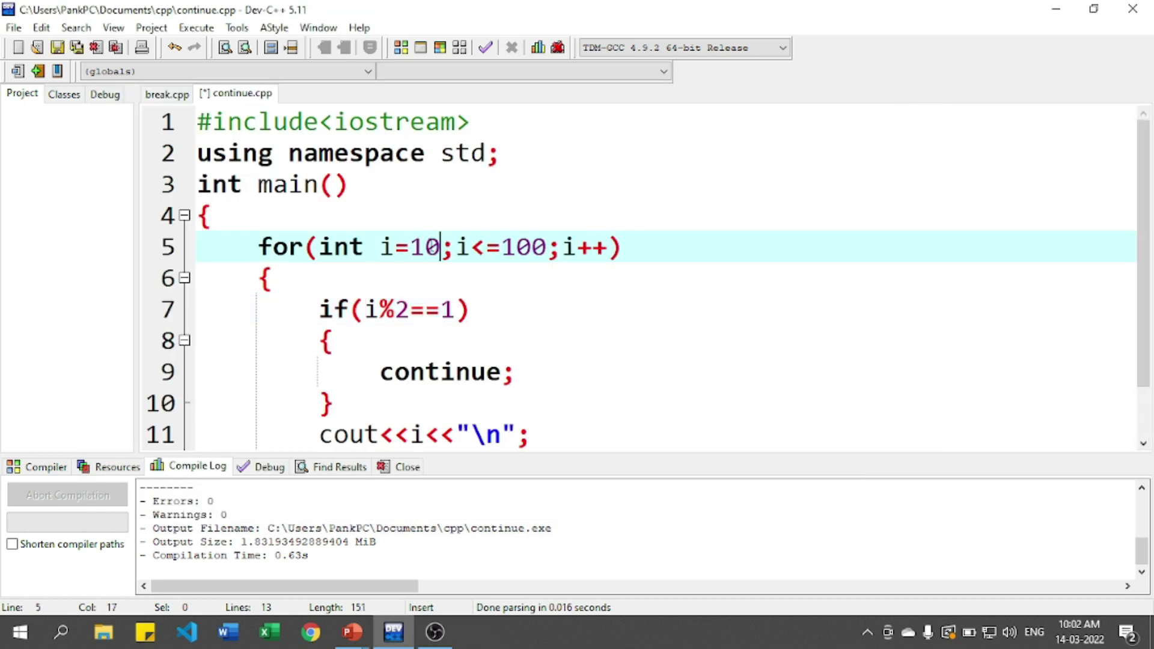
{"action": "type", "text": "0"}
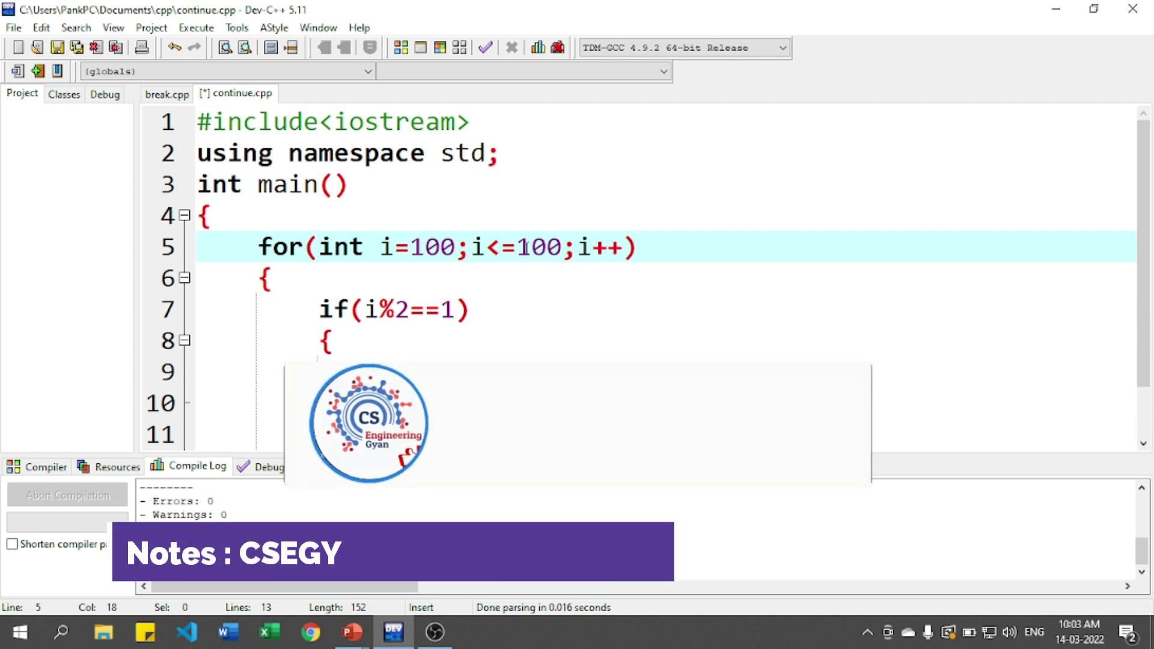
{"action": "left_click", "coordinate": [530, 248]}
{"action": "key", "text": "BackSpace"}
{"action": "type", "text": "2"}
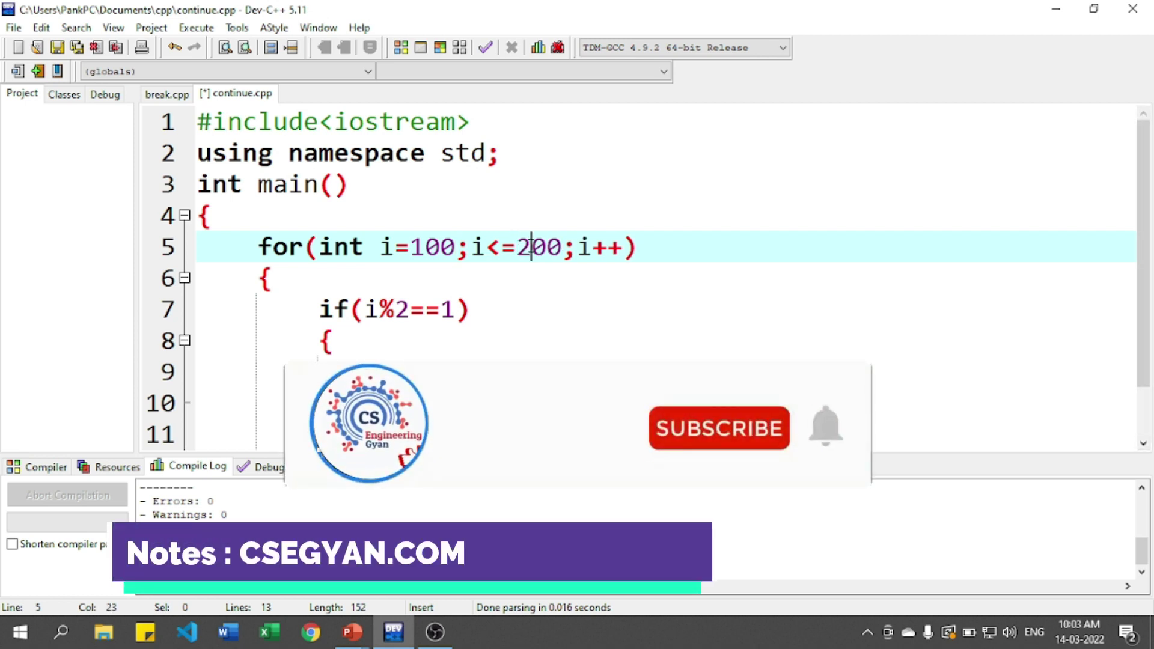
Step: Compile and run to print even numbers 100–200, then close the console and compile log
{"action": "left_click", "coordinate": [401, 48]}
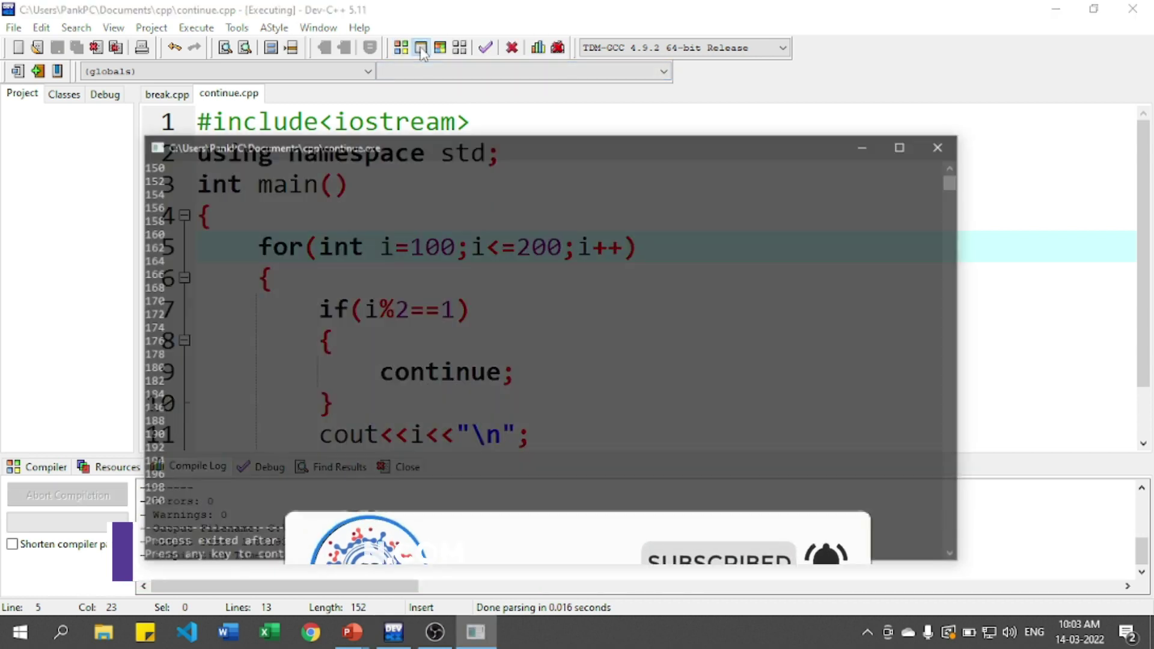
{"action": "scroll", "coordinate": [172, 391], "scroll_direction": "up", "scroll_amount": 4}
{"action": "scroll", "coordinate": [171, 392], "scroll_direction": "up", "scroll_amount": 5}
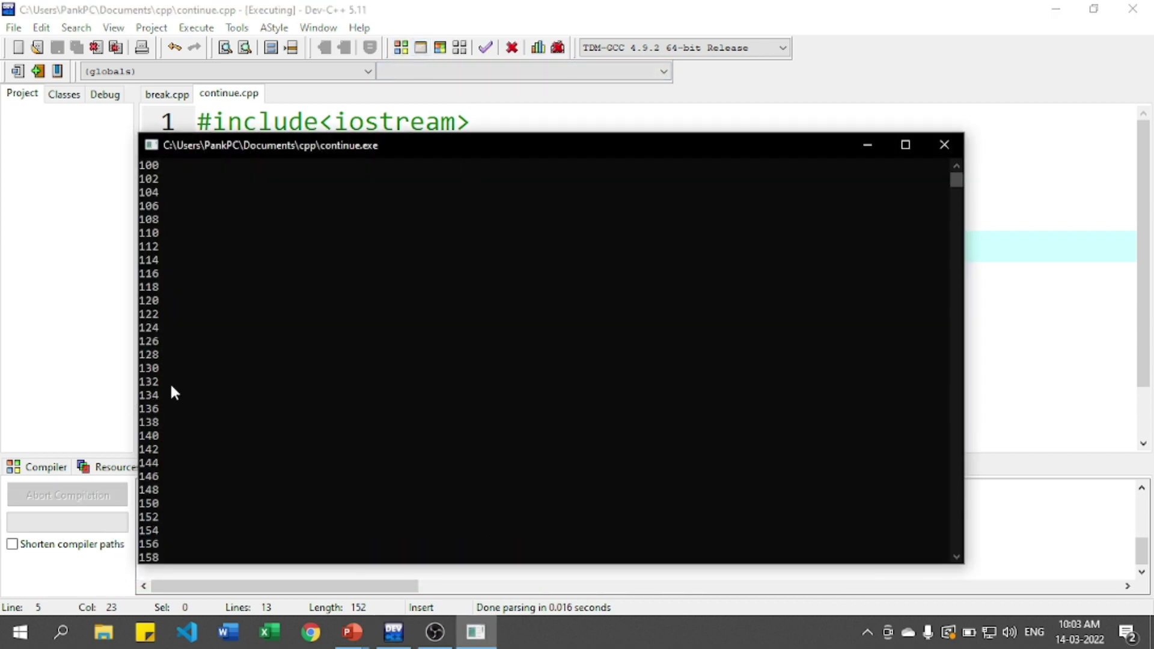
{"action": "scroll", "coordinate": [267, 429], "scroll_direction": "down", "scroll_amount": 5}
{"action": "scroll", "coordinate": [267, 429], "scroll_direction": "down", "scroll_amount": 3}
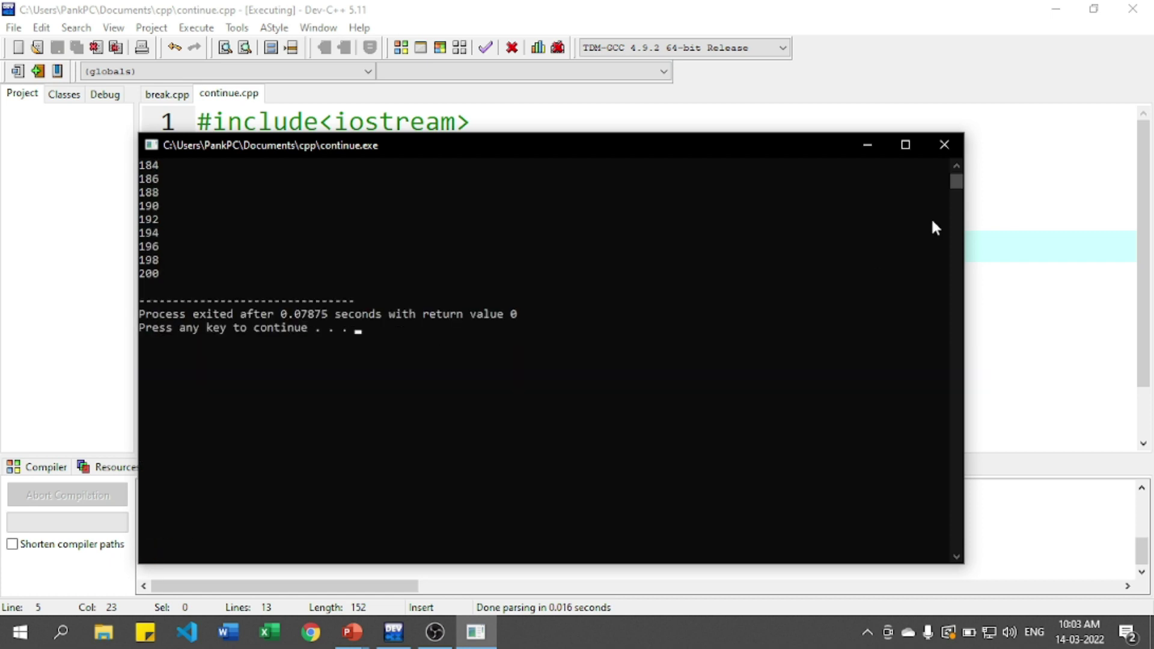
{"action": "left_click", "coordinate": [943, 144]}
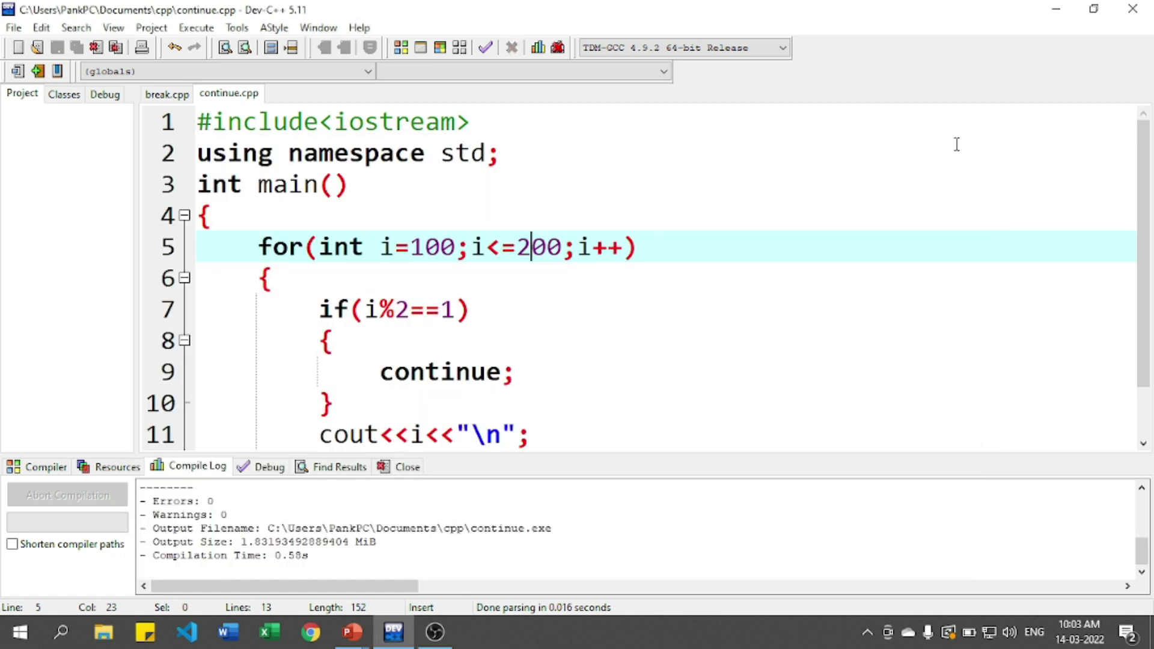
{"action": "left_click", "coordinate": [407, 468]}
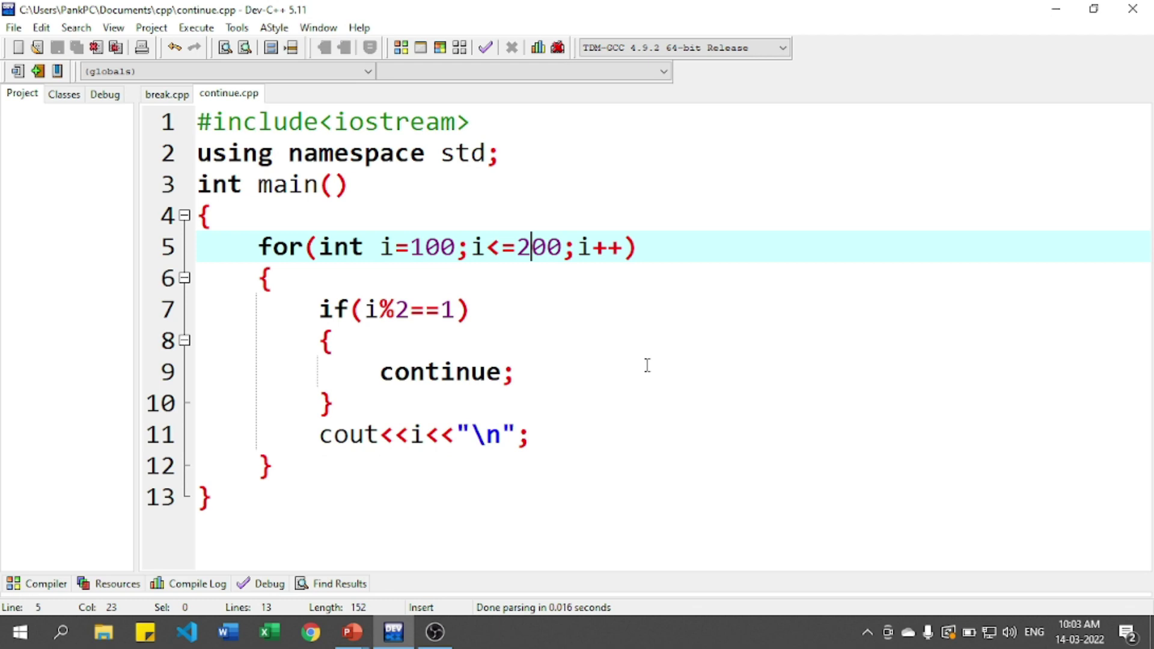